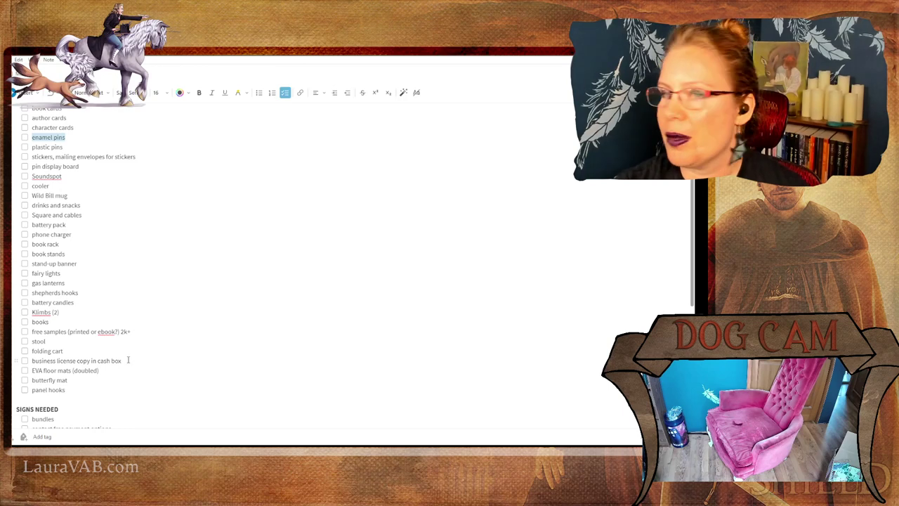
Review the end of the packing checklist and the SIGNS NEEDED list.
{"action": "scroll", "coordinate": [128, 360], "scroll_direction": "down", "scroll_amount": 4}
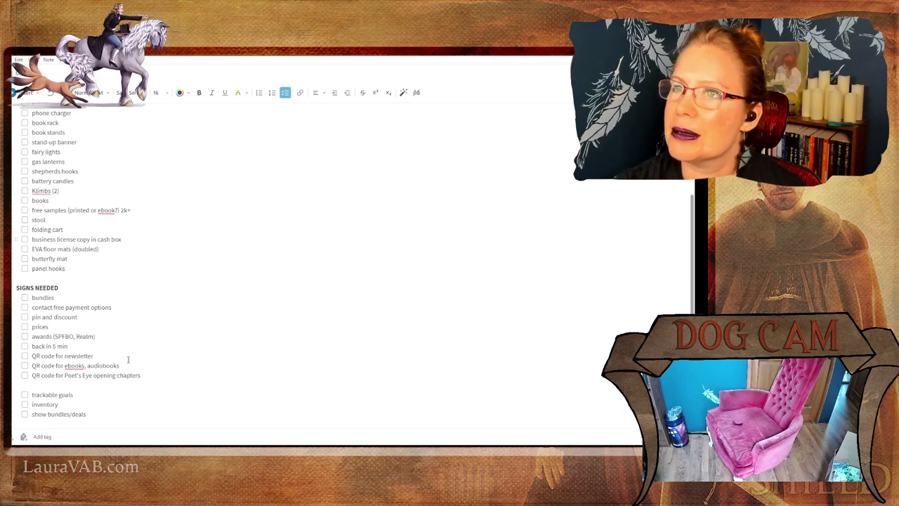
{"action": "scroll", "coordinate": [127, 360], "scroll_direction": "up", "scroll_amount": 1}
{"action": "scroll", "coordinate": [128, 360], "scroll_direction": "down", "scroll_amount": 2}
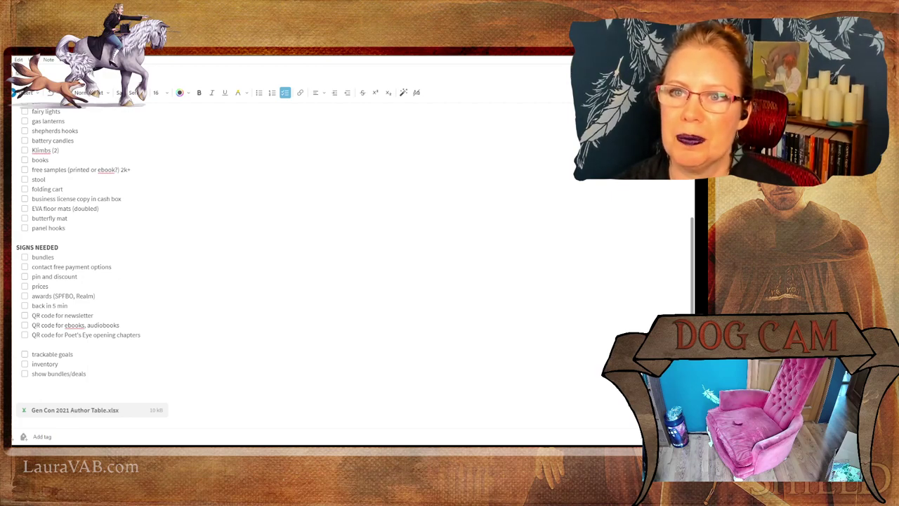
Switch to Photoshop, tile the open documents in three panes and widen the blank document's pane.
{"action": "key", "text": "alt+Tab"}
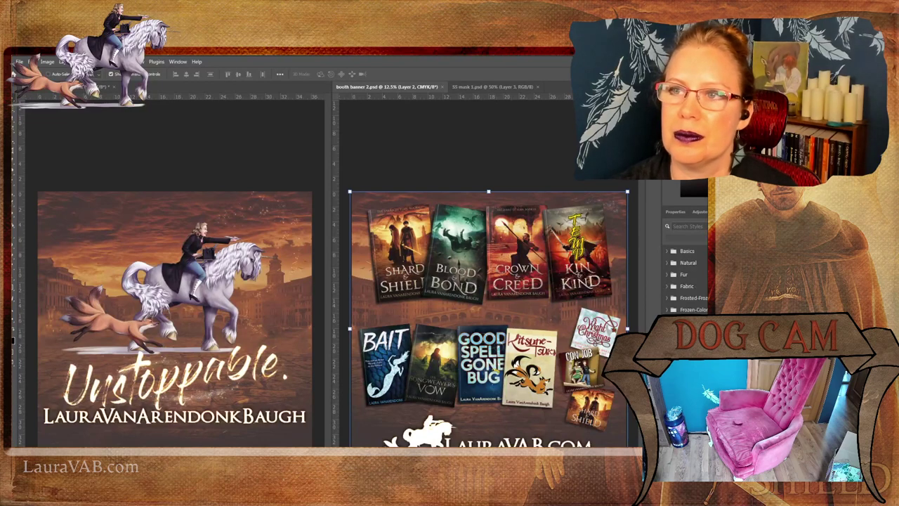
{"action": "left_click", "coordinate": [251, 159]}
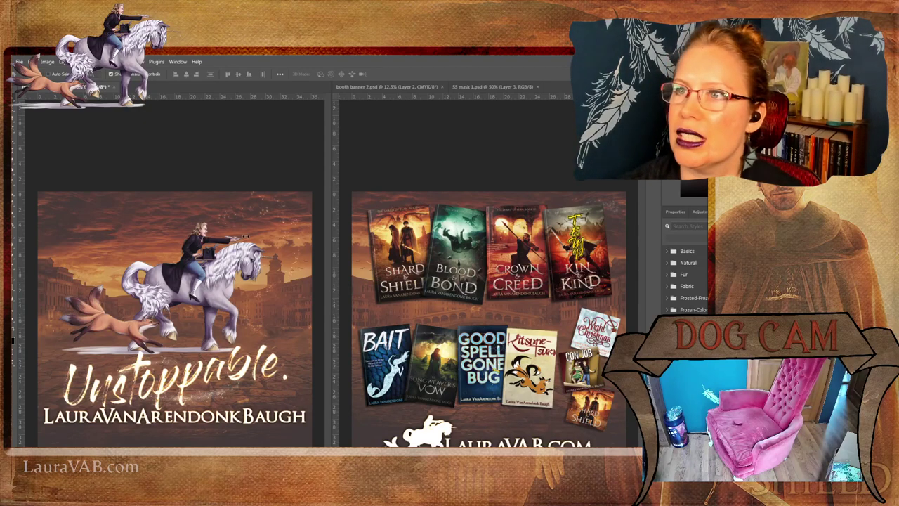
{"action": "left_click", "coordinate": [286, 426]}
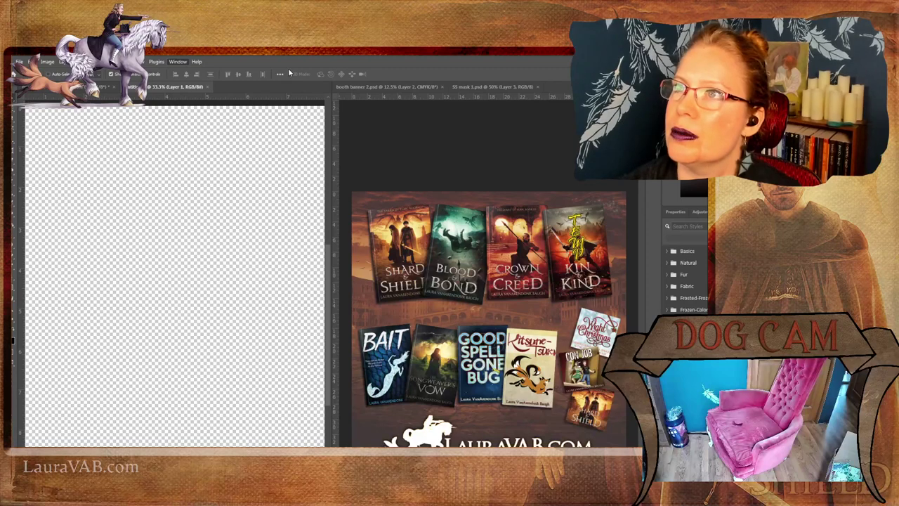
{"action": "left_click", "coordinate": [294, 121]}
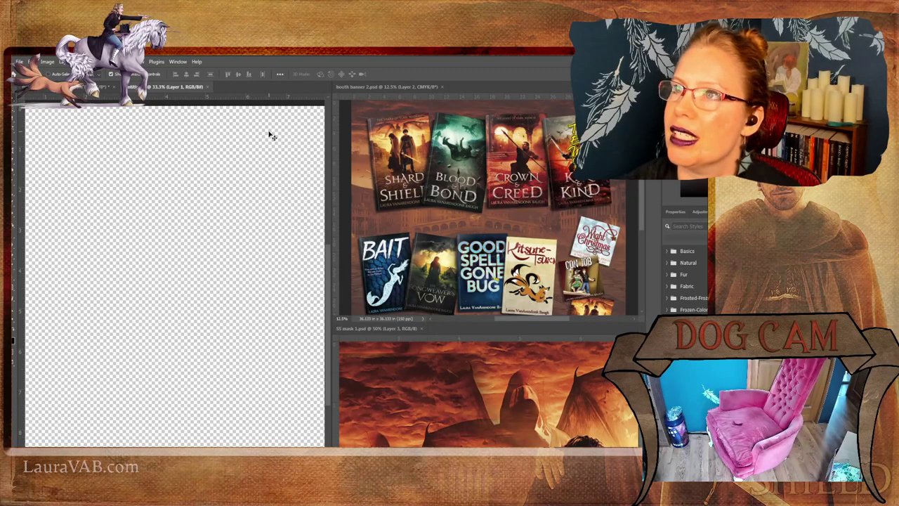
{"action": "left_click_drag", "start_coordinate": [332, 165], "coordinate": [420, 163]}
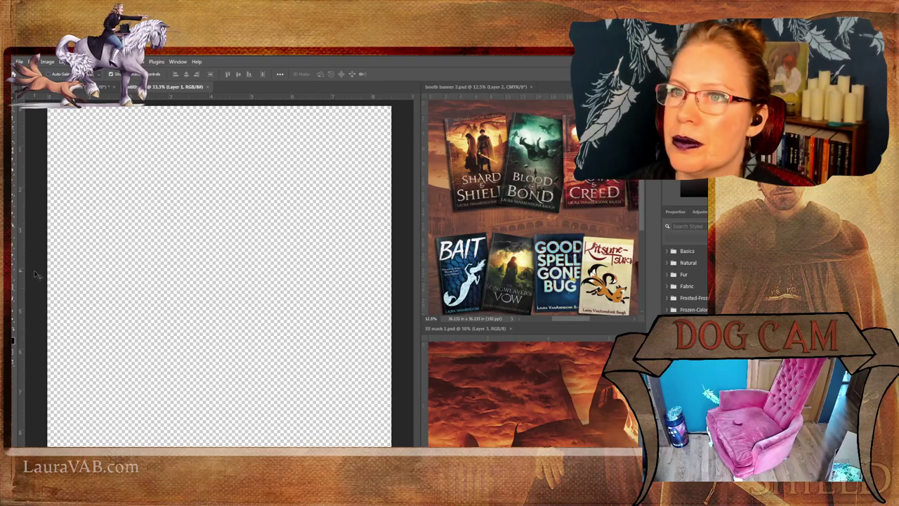
Add the text "Get Free Stories!" on three lines to the blank canvas in orange at 180 pt.
{"action": "left_click", "coordinate": [12, 269]}
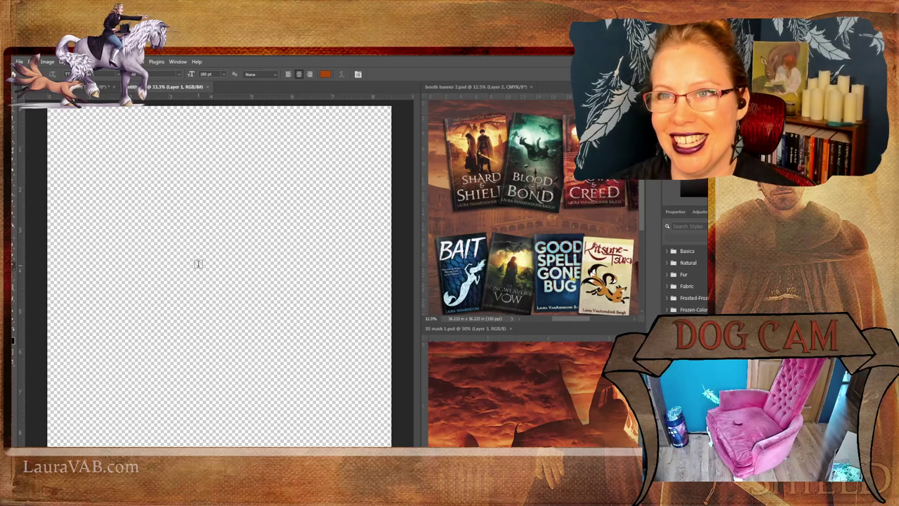
{"action": "left_click", "coordinate": [198, 263]}
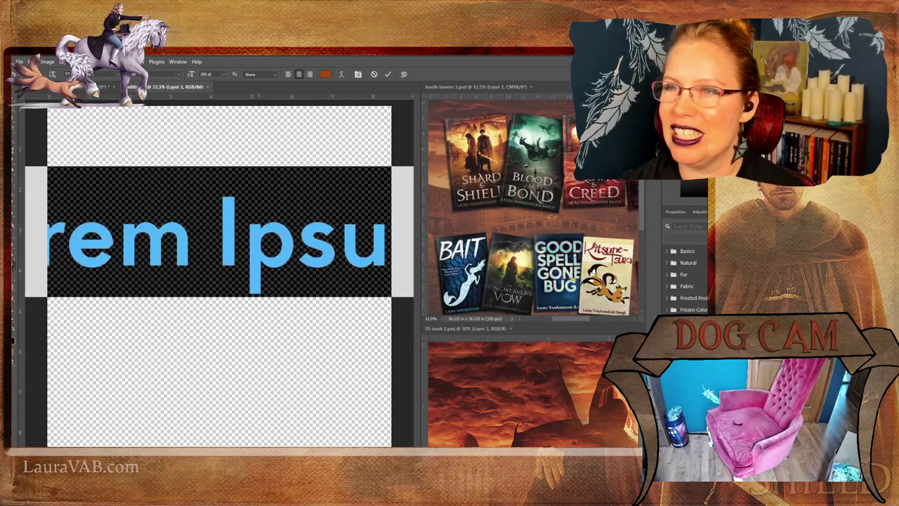
{"action": "type", "text": "Get"}
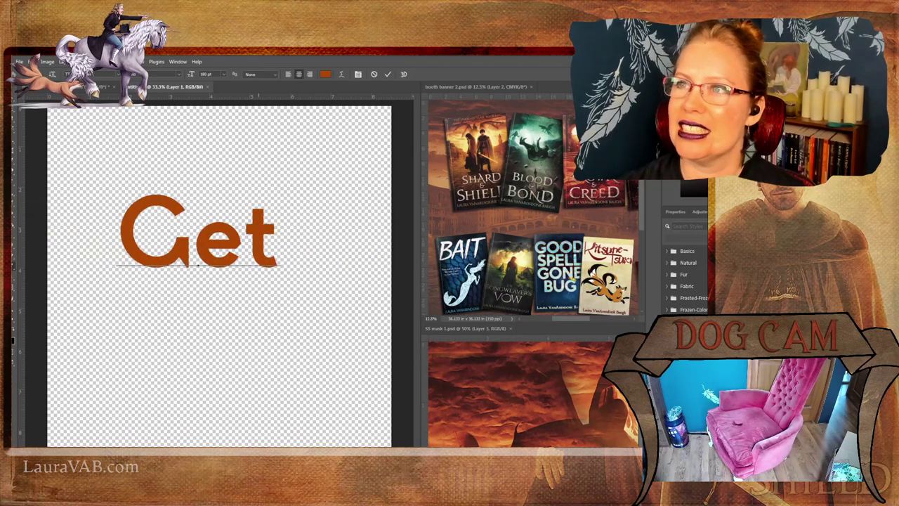
{"action": "key", "text": "Return"}
{"action": "type", "text": "Free "}
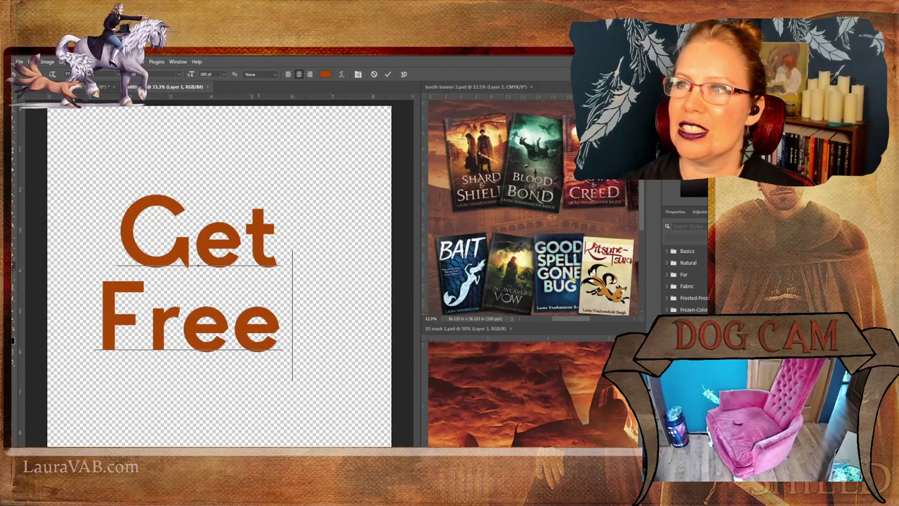
{"action": "type", "text": "Stories!"}
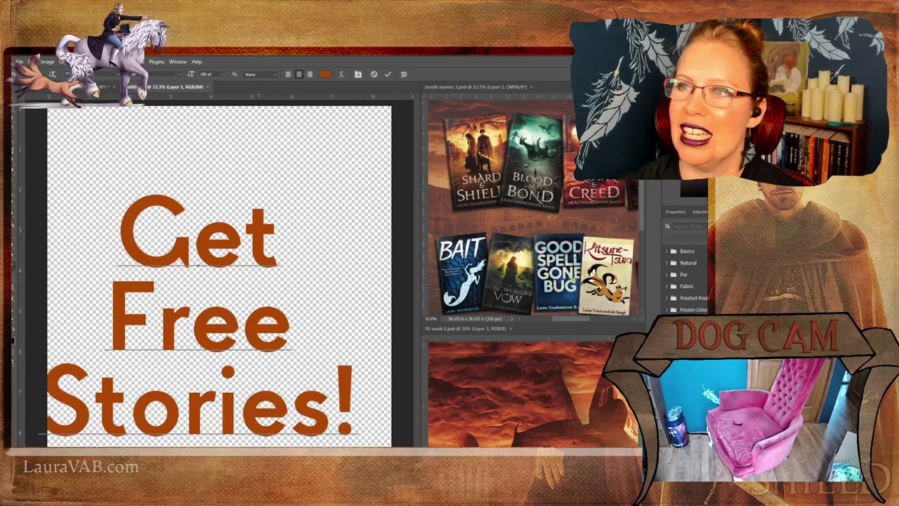
Left-align the "Get Free Stories!" text and move it to the upper-left area of the canvas.
{"action": "key", "text": "ctrl+a"}
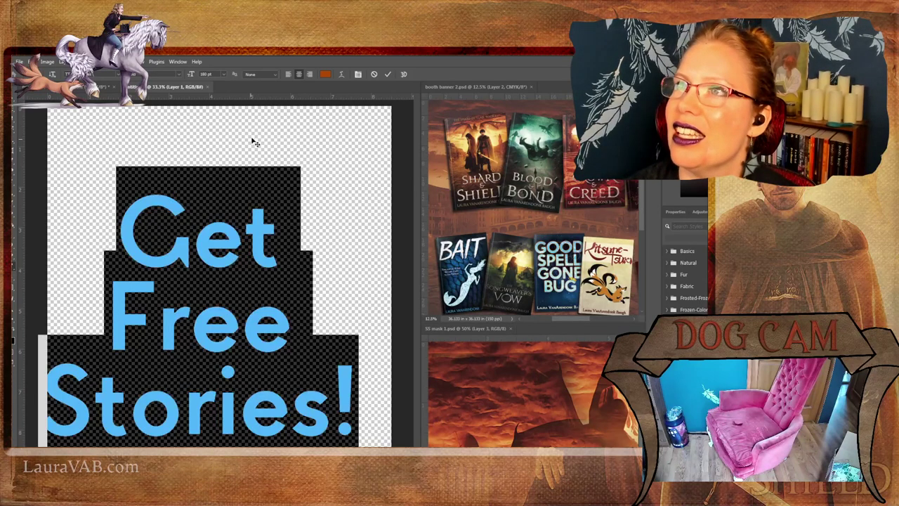
{"action": "left_click", "coordinate": [288, 74]}
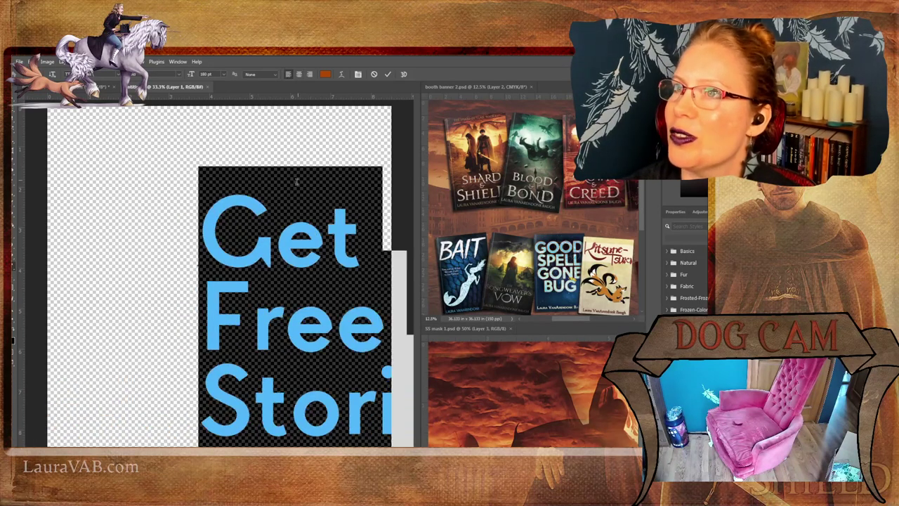
{"action": "left_click", "coordinate": [19, 114]}
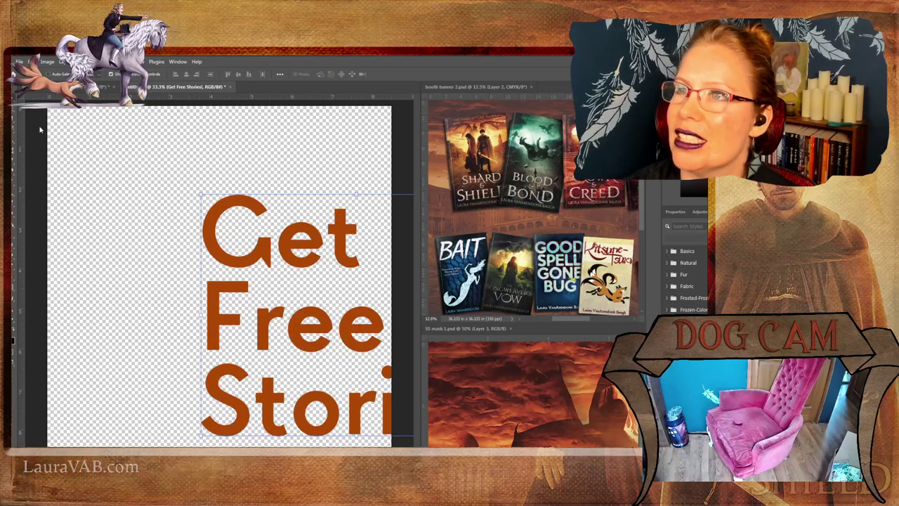
{"action": "left_click_drag", "start_coordinate": [211, 236], "coordinate": [72, 163]}
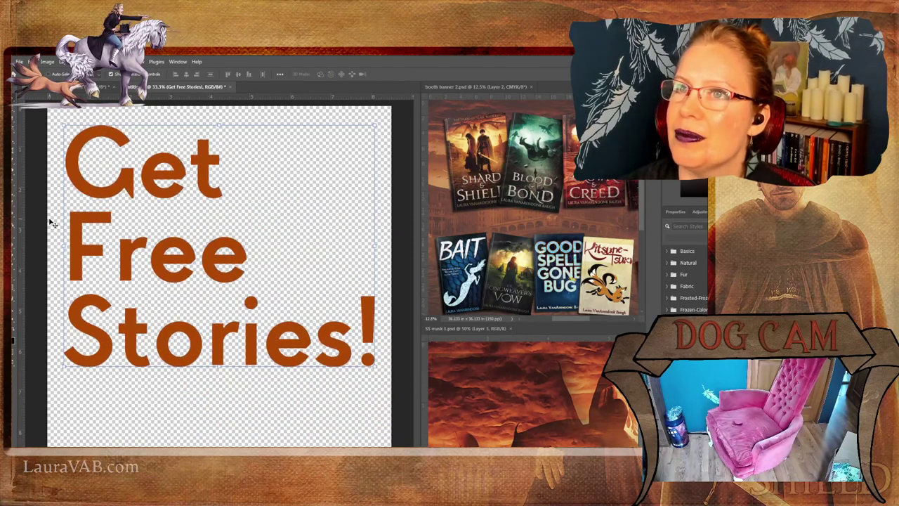
Recolor all of the "Get Free Stories!" text dark red.
{"action": "left_click", "coordinate": [15, 271]}
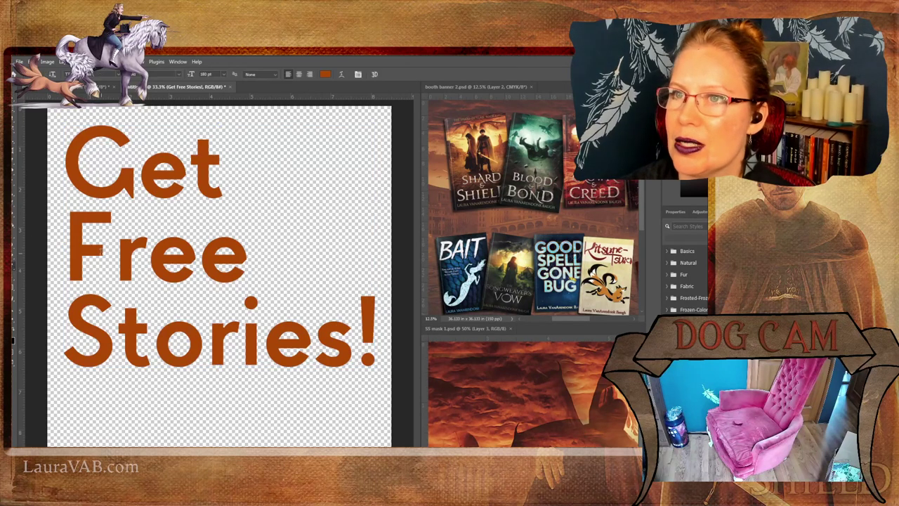
{"action": "left_click", "coordinate": [101, 256]}
{"action": "key", "text": "ctrl+a"}
{"action": "left_click", "coordinate": [326, 74]}
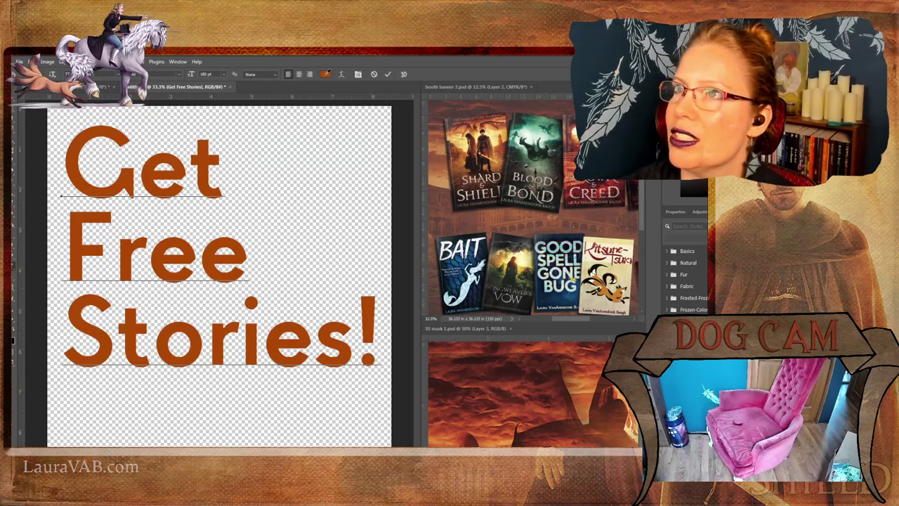
{"action": "left_click", "coordinate": [128, 264]}
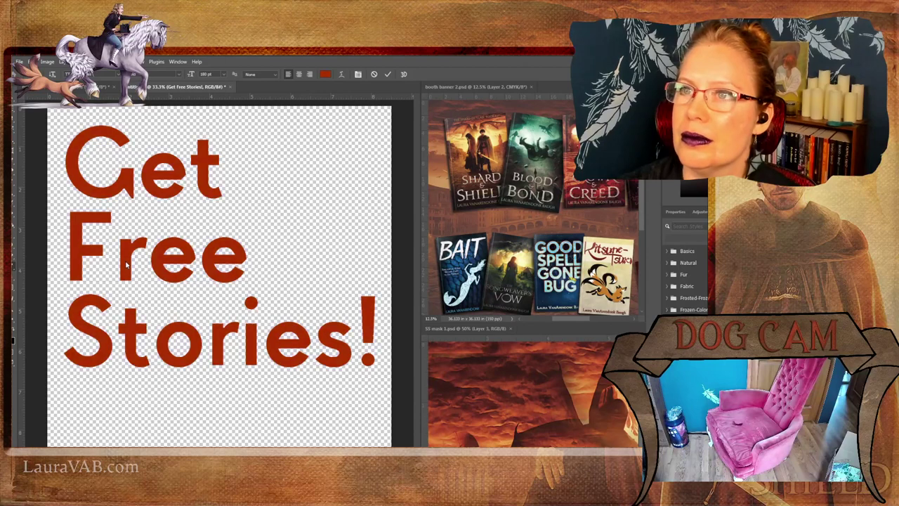
{"action": "left_click", "coordinate": [110, 225]}
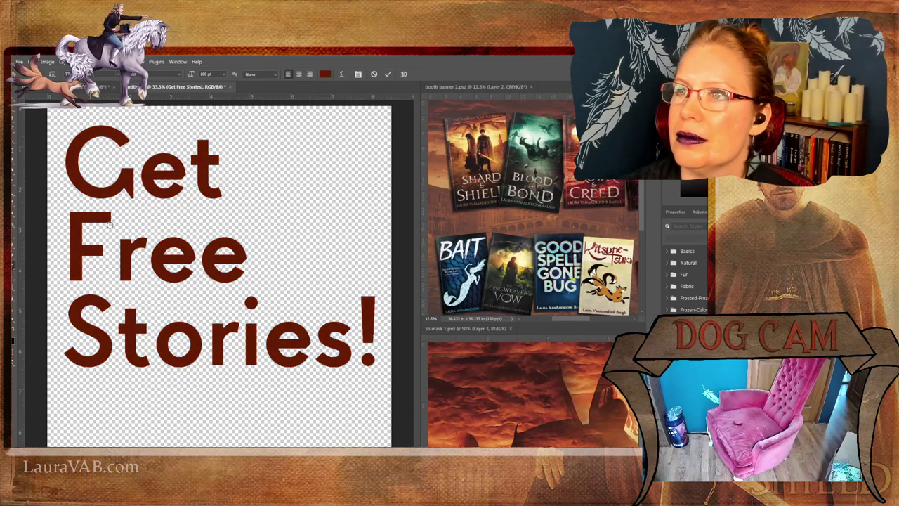
{"action": "left_click", "coordinate": [109, 216]}
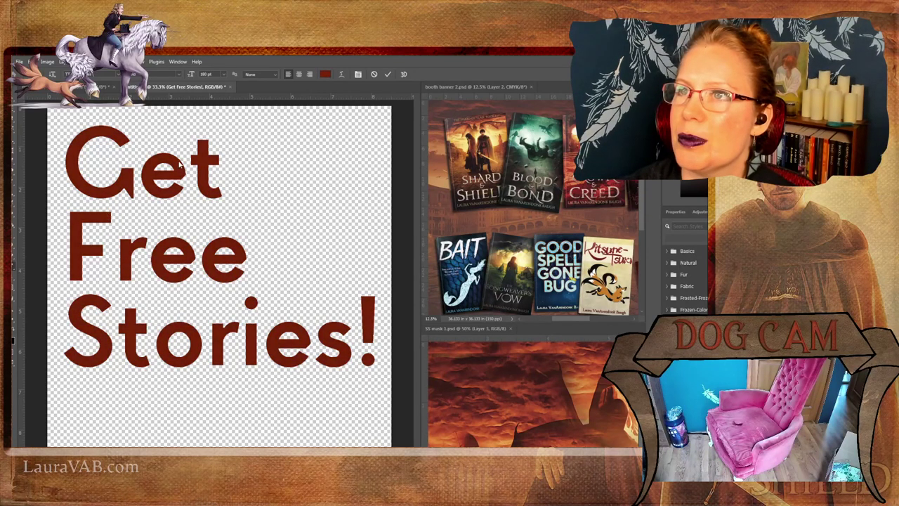
{"action": "key", "text": "ctrl+a"}
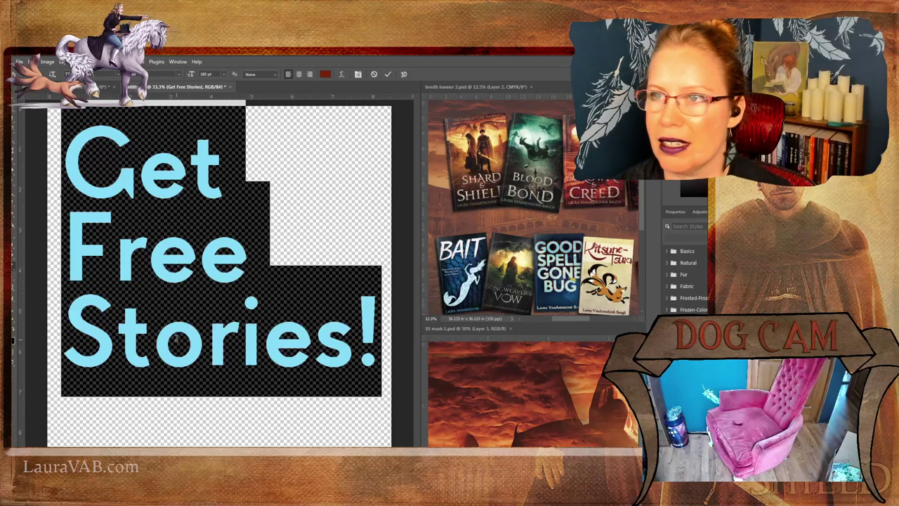
{"action": "left_click", "coordinate": [177, 337]}
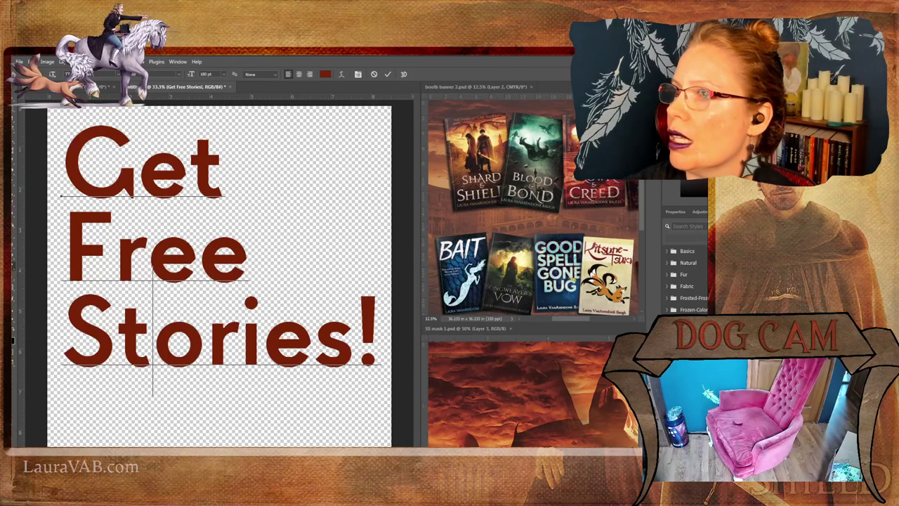
Tile all four open documents, then save and close the "Unstoppable." banner.
{"action": "left_click", "coordinate": [600, 432]}
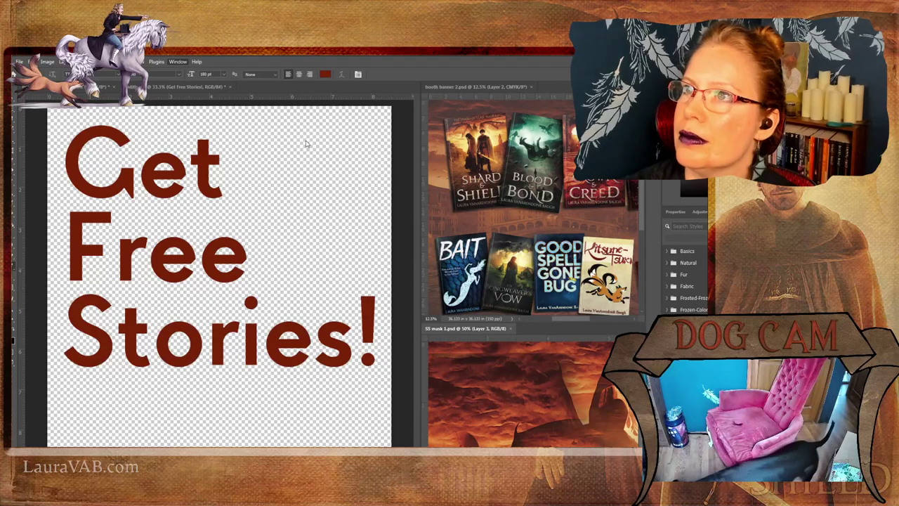
{"action": "left_click", "coordinate": [303, 162]}
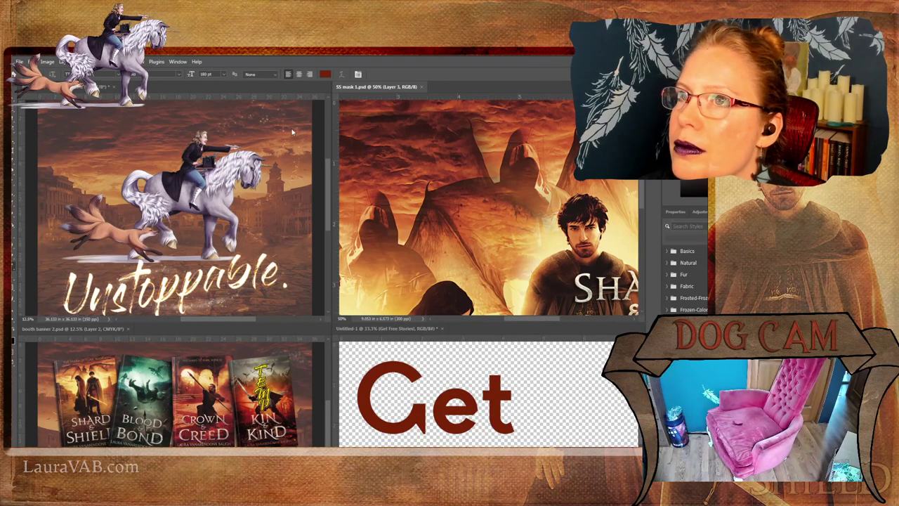
{"action": "left_click", "coordinate": [231, 122]}
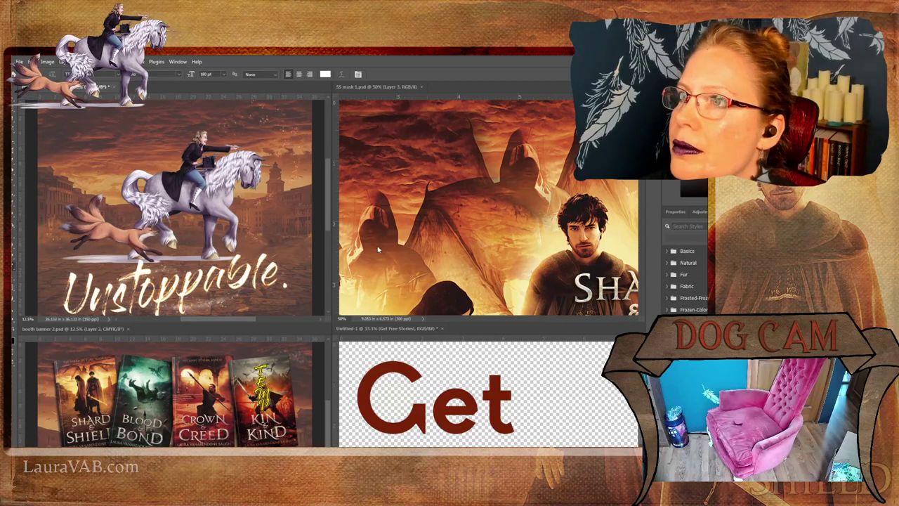
{"action": "key", "text": "ctrl+s"}
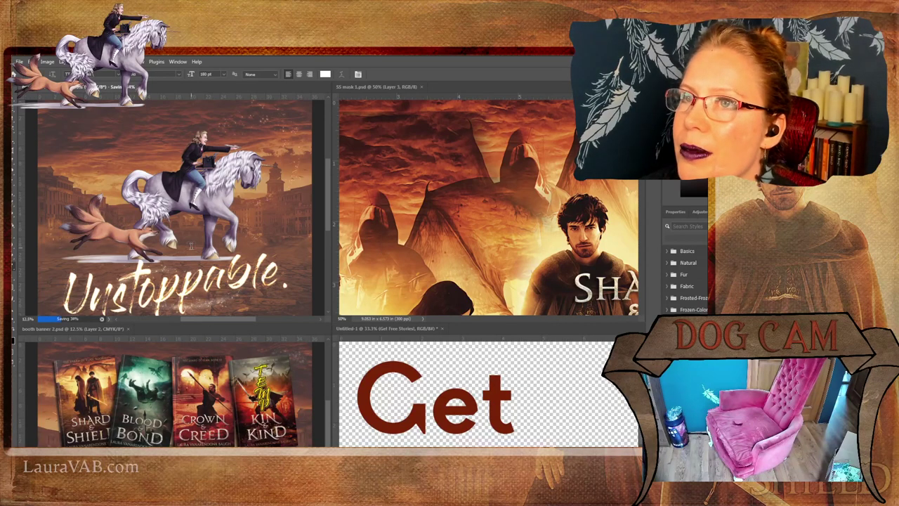
{"action": "key", "text": "ctrl+w"}
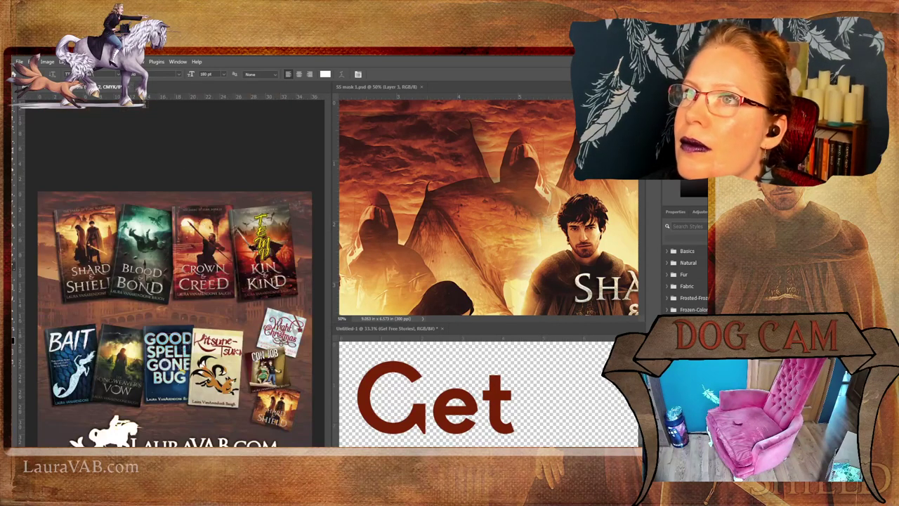
Close booth banner 2.psd and SS mask 1.psd, leaving only the "Get Free Stories!" document open.
{"action": "left_click", "coordinate": [135, 87]}
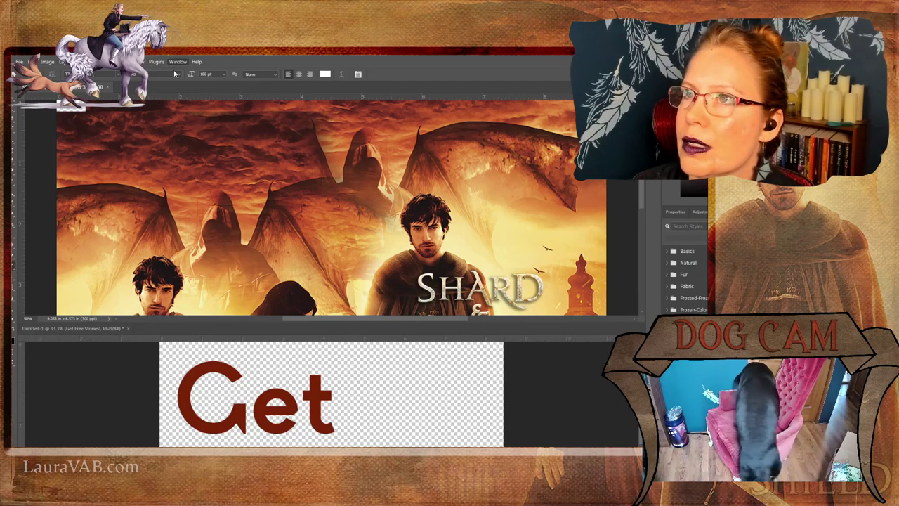
{"action": "left_click", "coordinate": [278, 153]}
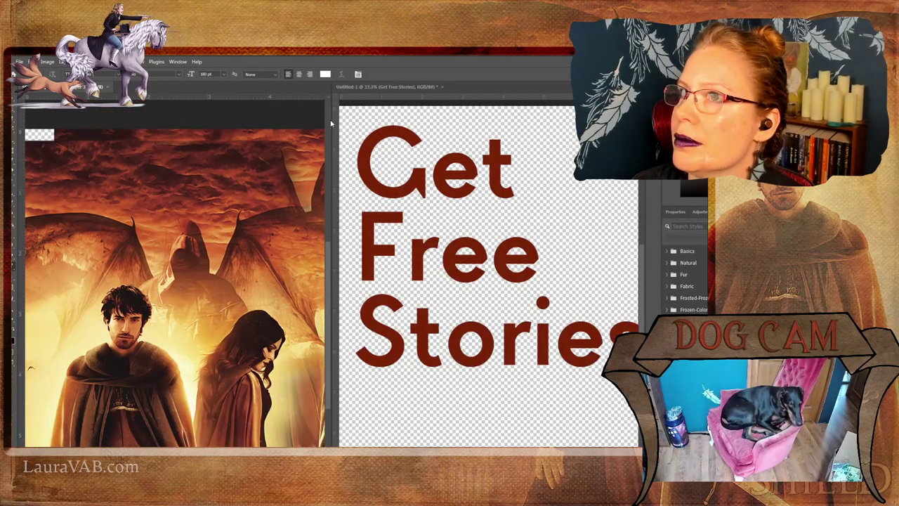
{"action": "left_click_drag", "start_coordinate": [331, 123], "coordinate": [621, 109]}
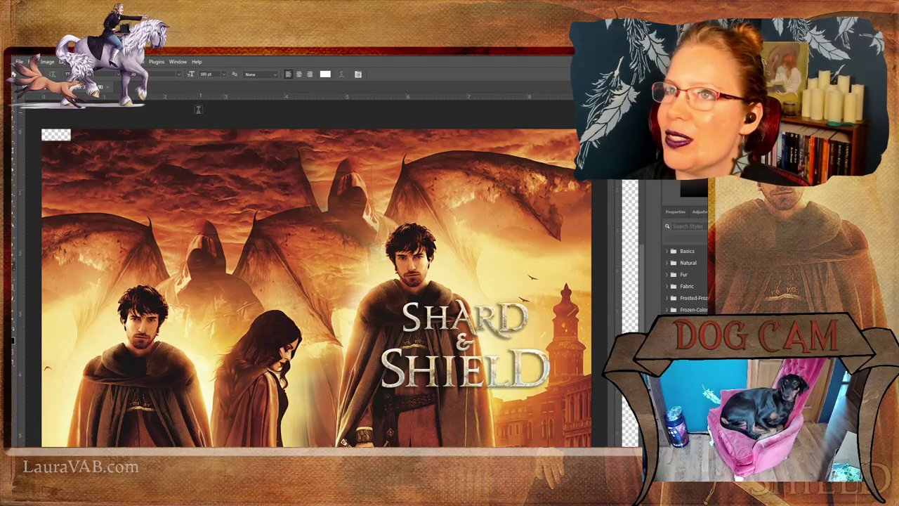
{"action": "left_click", "coordinate": [109, 90]}
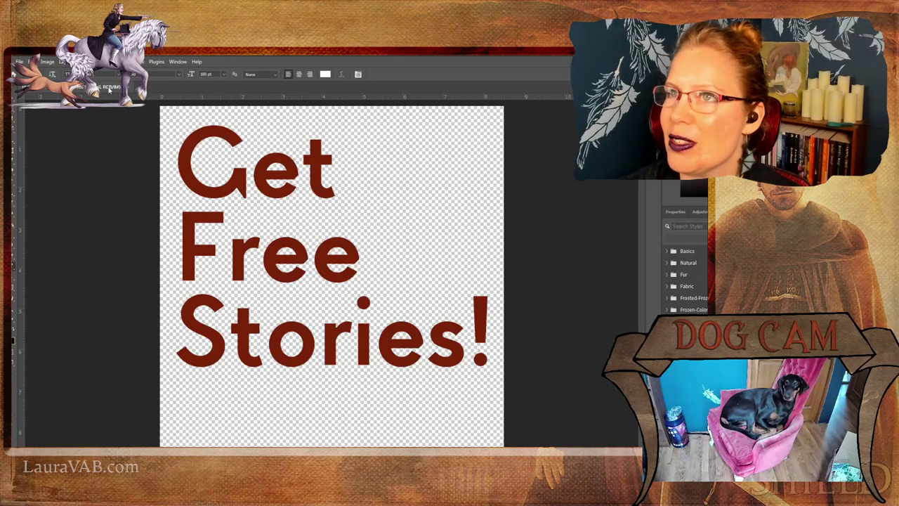
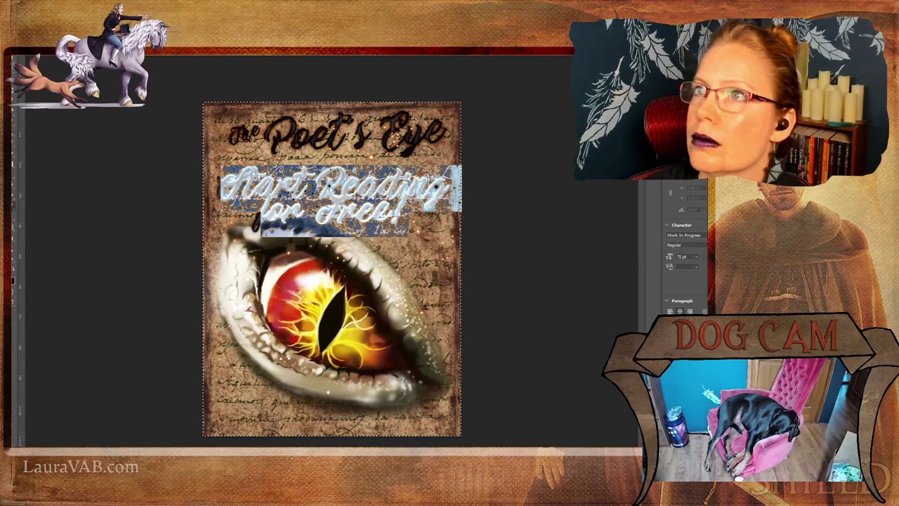
Set the "Start Reading for Free!" text to 60 pt and move it slightly left beneath the title.
{"action": "left_click", "coordinate": [223, 113]}
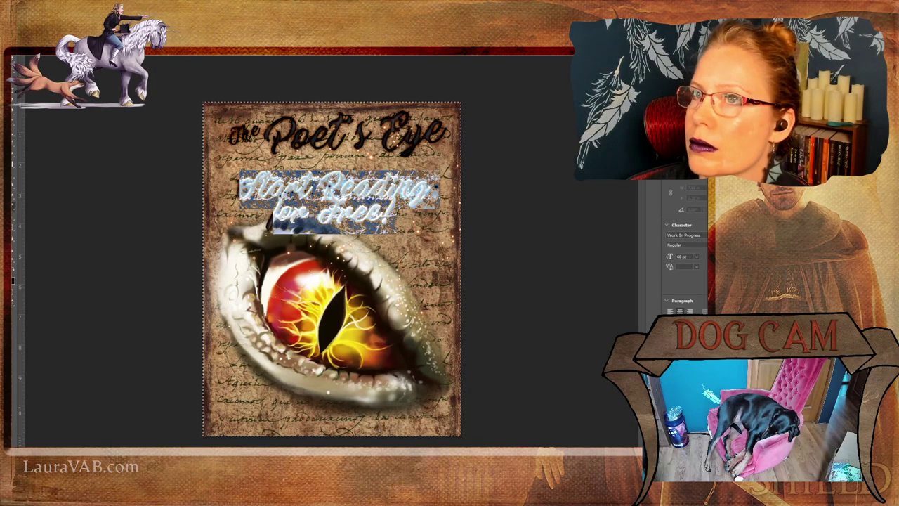
{"action": "key", "text": "ctrl+Return"}
{"action": "left_click_drag", "start_coordinate": [330, 193], "coordinate": [310, 195]}
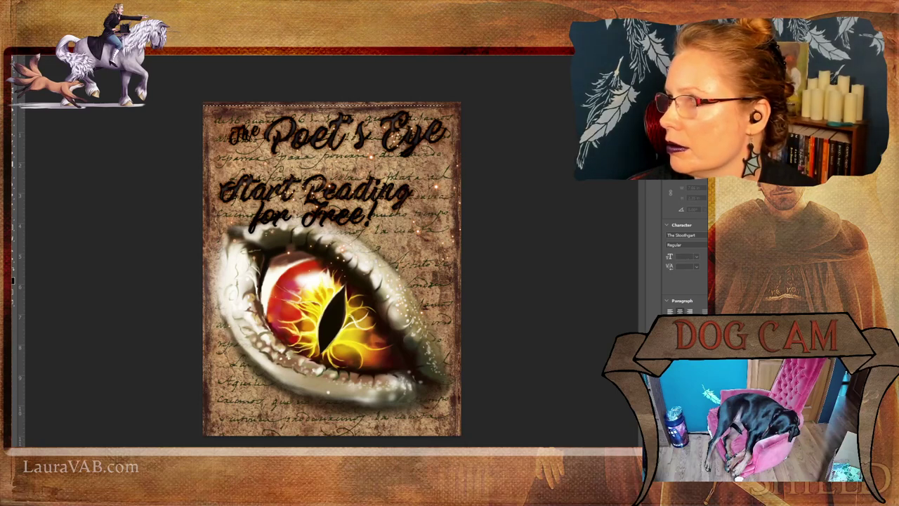
Scale the eye image down to about 8 in wide and move it up beneath the title, centered on the page.
{"action": "left_click", "coordinate": [395, 191]}
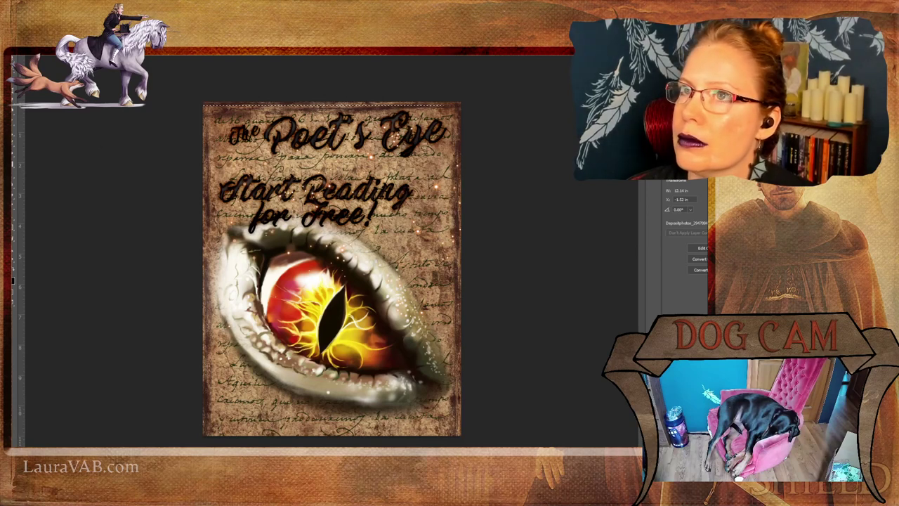
{"action": "key", "text": "ctrl+t"}
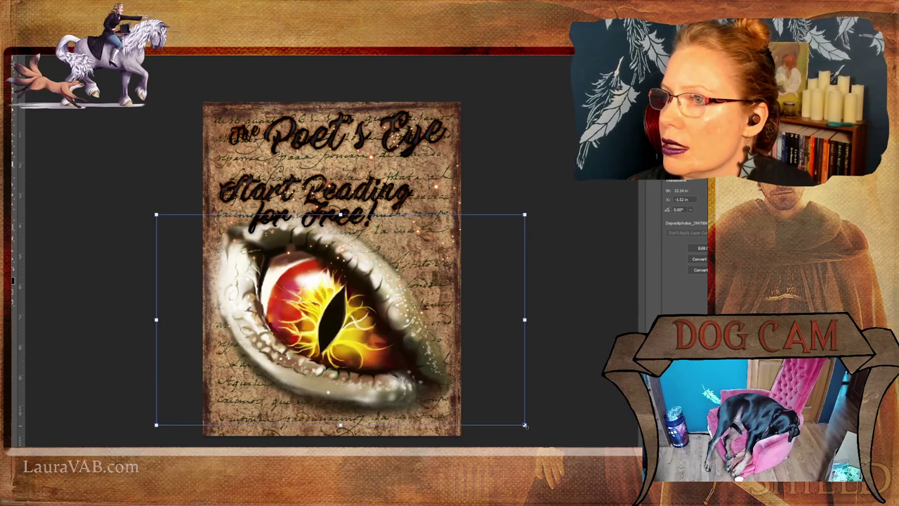
{"action": "left_click_drag", "start_coordinate": [524, 425], "coordinate": [400, 354]}
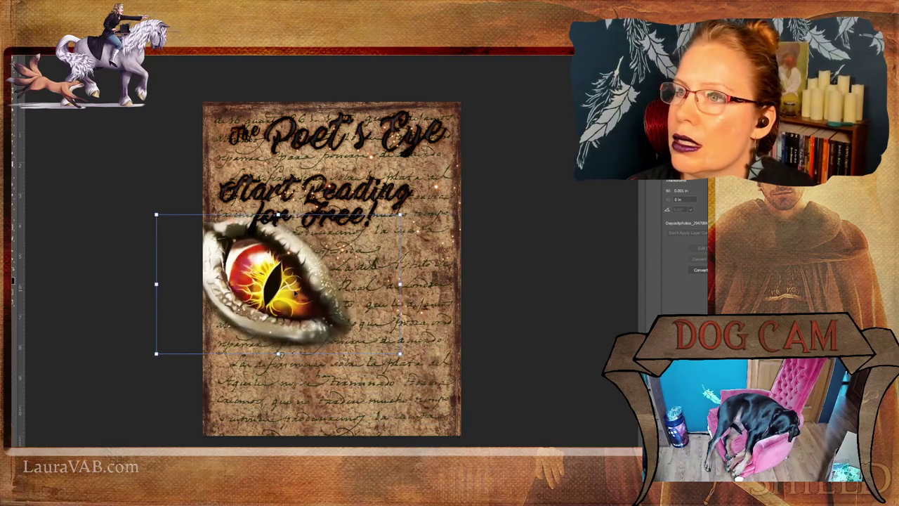
{"action": "left_click_drag", "start_coordinate": [295, 291], "coordinate": [351, 240]}
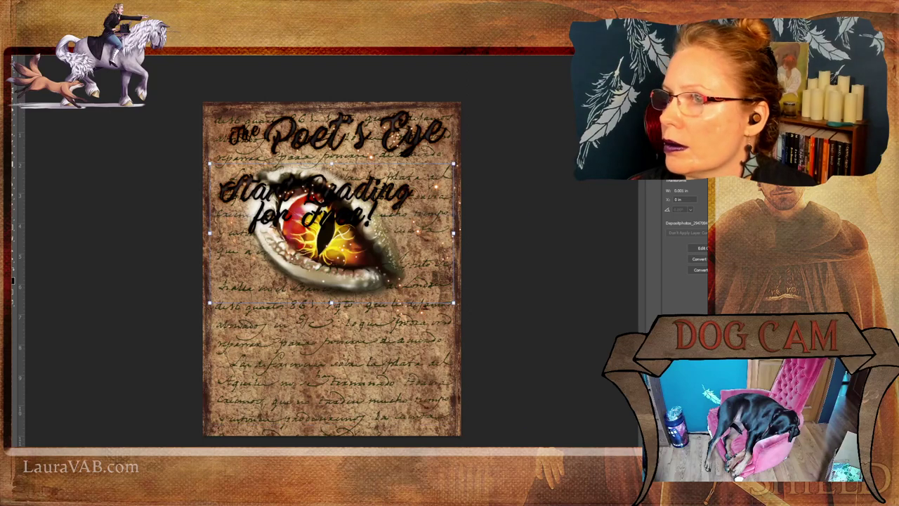
Move the "Start Reading for Free!" text down to the bottom edge of the sign, centered horizontally.
{"action": "left_click", "coordinate": [394, 202]}
{"action": "left_click_drag", "start_coordinate": [394, 203], "coordinate": [406, 392]}
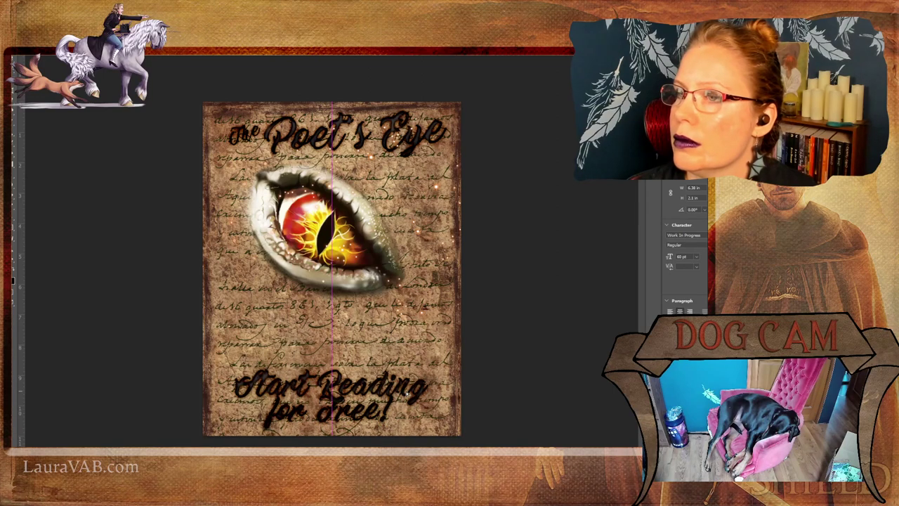
{"action": "left_click_drag", "start_coordinate": [406, 392], "coordinate": [406, 392]}
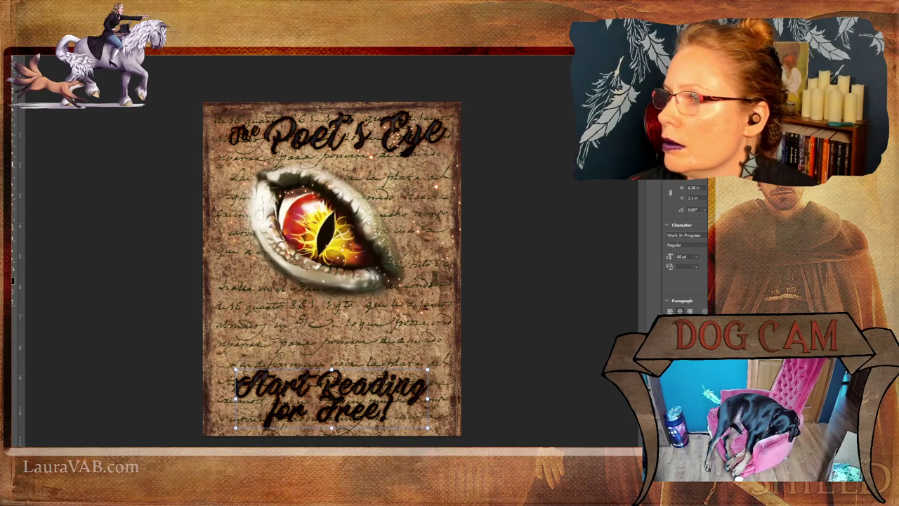
Reduce the handwritten parchment background's opacity to 50%.
{"action": "left_click", "coordinate": [331, 330]}
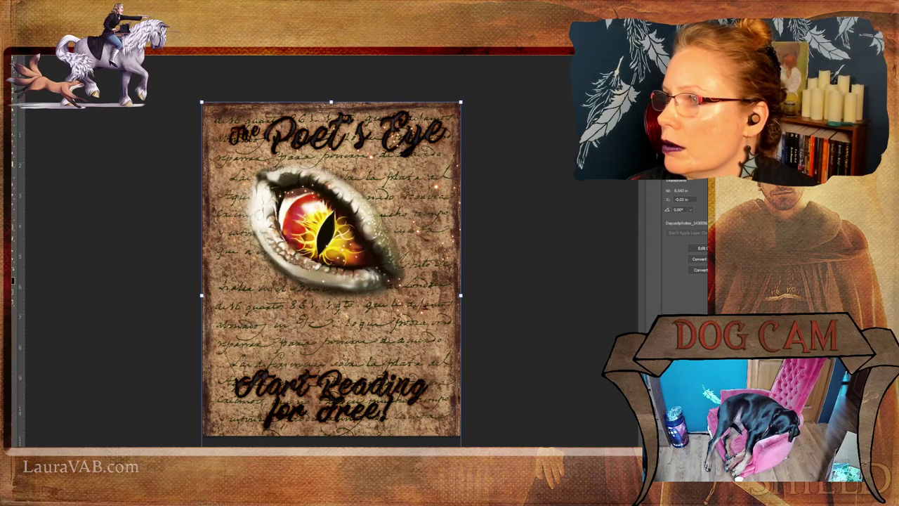
{"action": "key", "text": "ctrl+comma"}
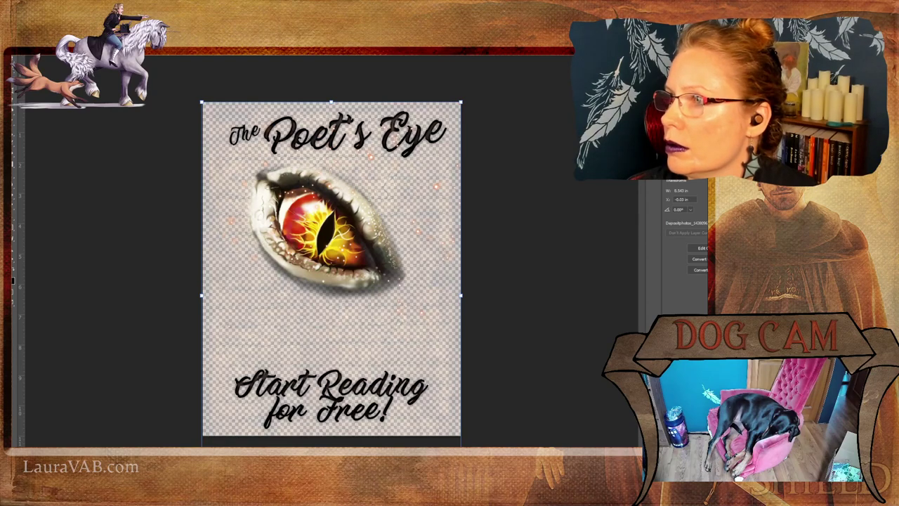
{"action": "key", "text": "ctrl+z"}
{"action": "key", "text": "5"}
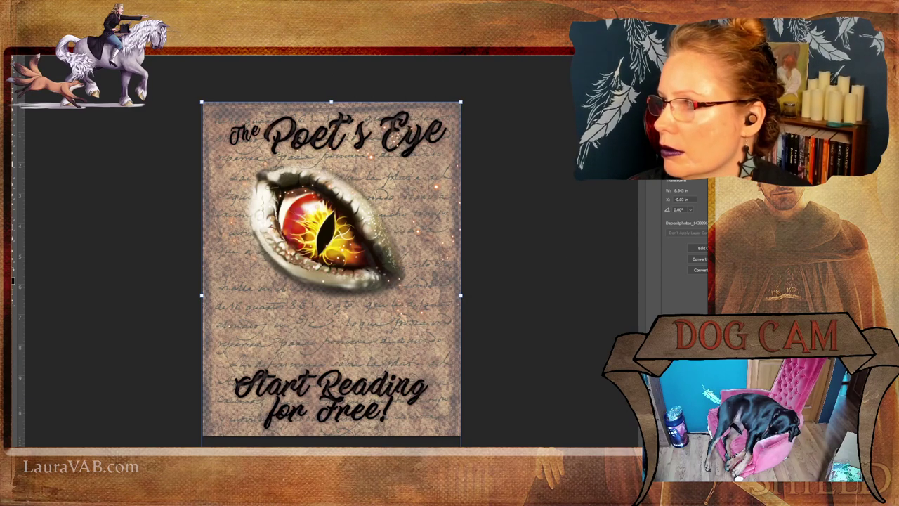
Fine-tune the eye image's position slightly lower beneath the title, keeping it roughly centered on the page.
{"action": "key", "text": "alt+bracketleft"}
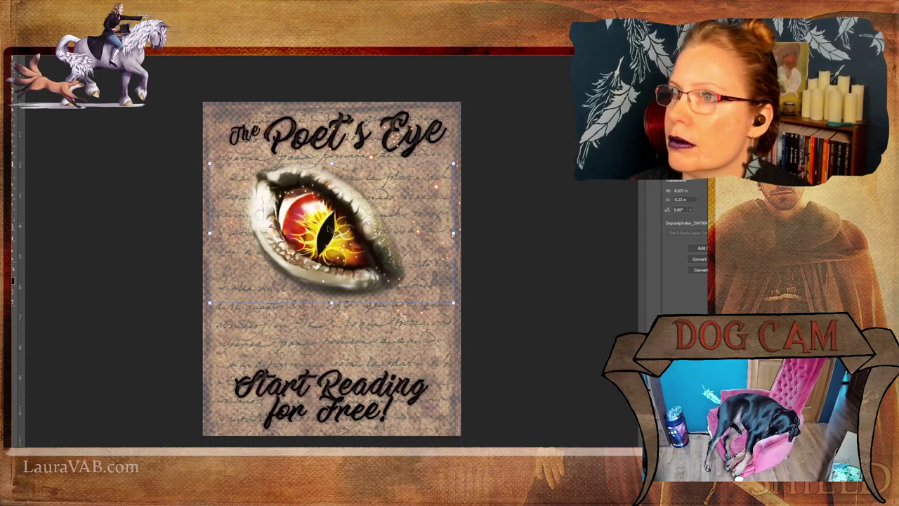
{"action": "mouse_move", "coordinate": [361, 220]}
{"action": "left_mouse_down"}
{"action": "mouse_move", "coordinate": [369, 210]}
{"action": "mouse_move", "coordinate": [361, 214]}
{"action": "left_mouse_up"}
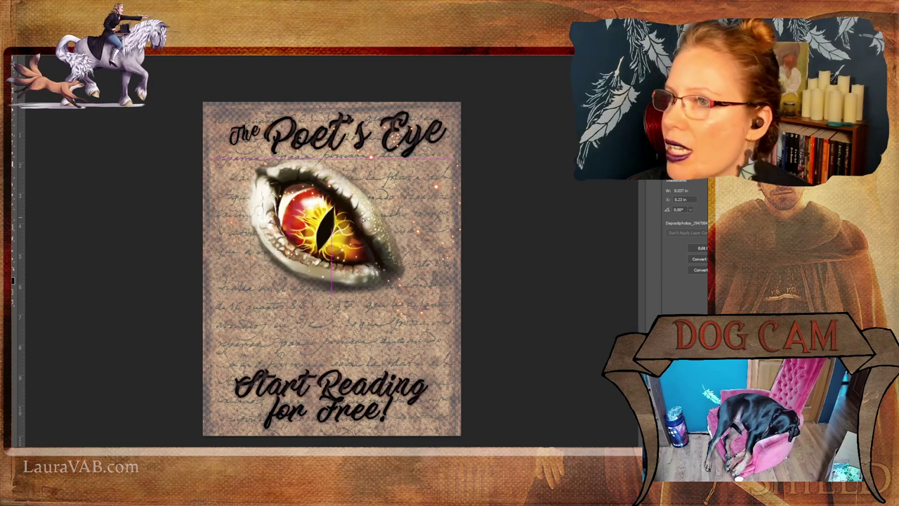
{"action": "key", "text": "ctrl+z"}
{"action": "key", "text": "ctrl+z"}
{"action": "key", "text": "ctrl+z"}
{"action": "key", "text": "ctrl+z"}
{"action": "key", "text": "ctrl+z"}
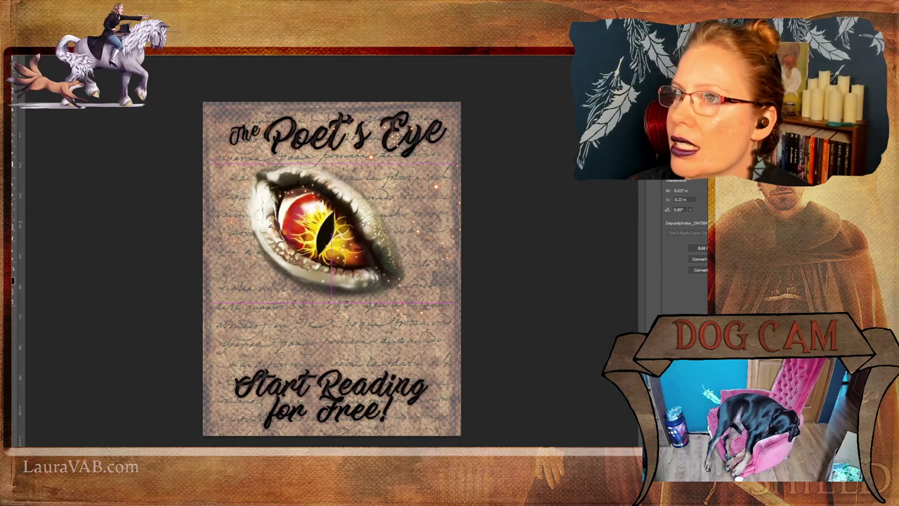
{"action": "key", "text": "ctrl+z"}
{"action": "key", "text": "ctrl+z"}
{"action": "key", "text": "ctrl+z"}
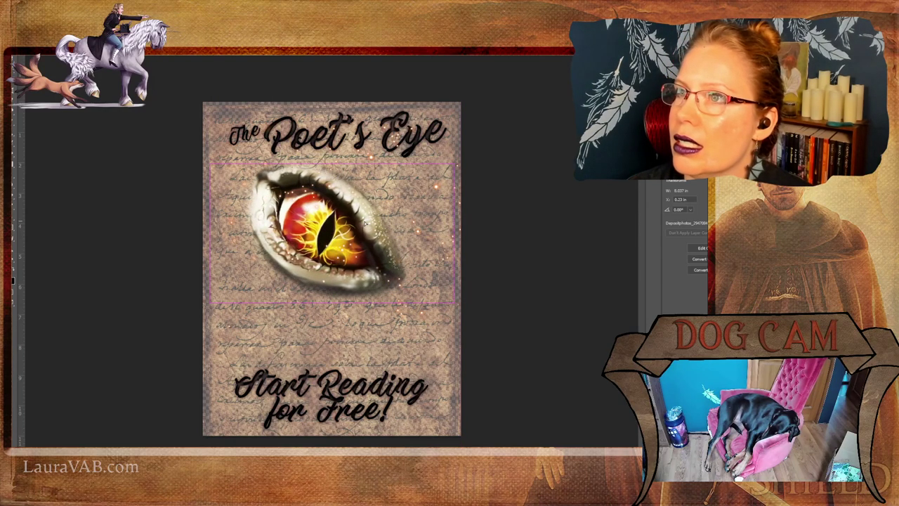
{"action": "key", "text": "ctrl+z"}
{"action": "key", "text": "ctrl+z"}
{"action": "key", "text": "ctrl+z"}
{"action": "key", "text": "ctrl+z"}
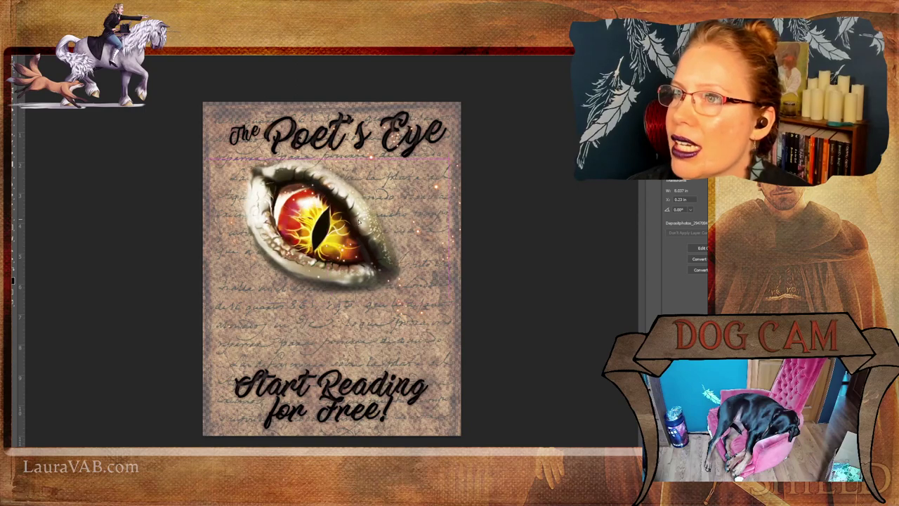
{"action": "key", "text": "ctrl+z"}
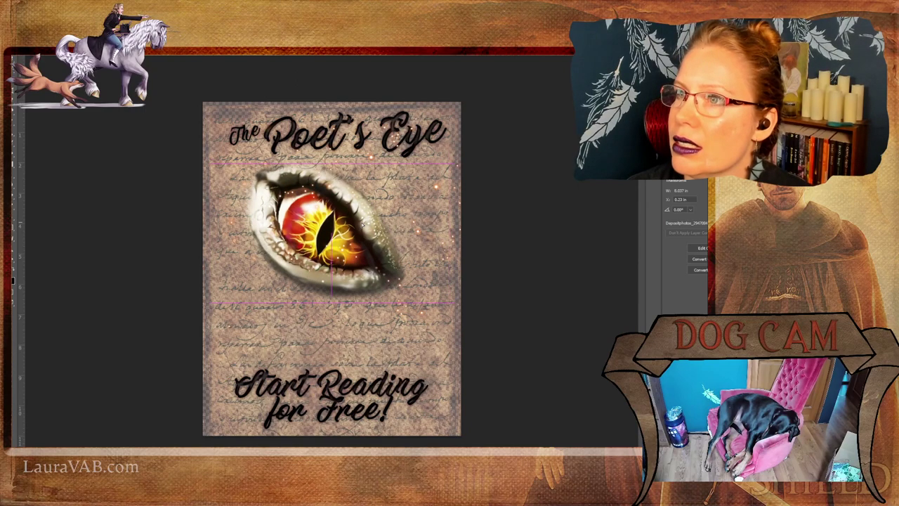
{"action": "key", "text": "ctrl+z"}
{"action": "key", "text": "ctrl+z"}
{"action": "key", "text": "ctrl+z"}
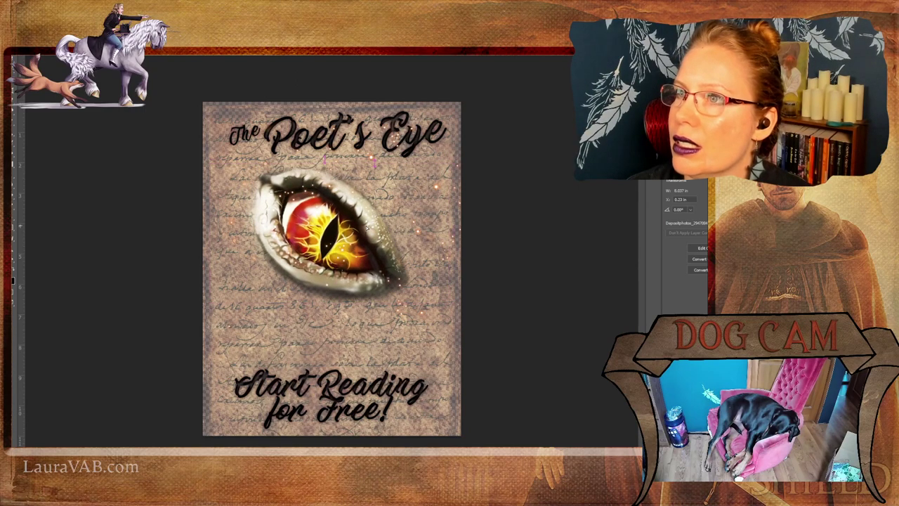
{"action": "key", "text": "ctrl+z"}
{"action": "key", "text": "ctrl+z"}
{"action": "key", "text": "ctrl+z"}
{"action": "key", "text": "ctrl+z"}
{"action": "key", "text": "ctrl+z"}
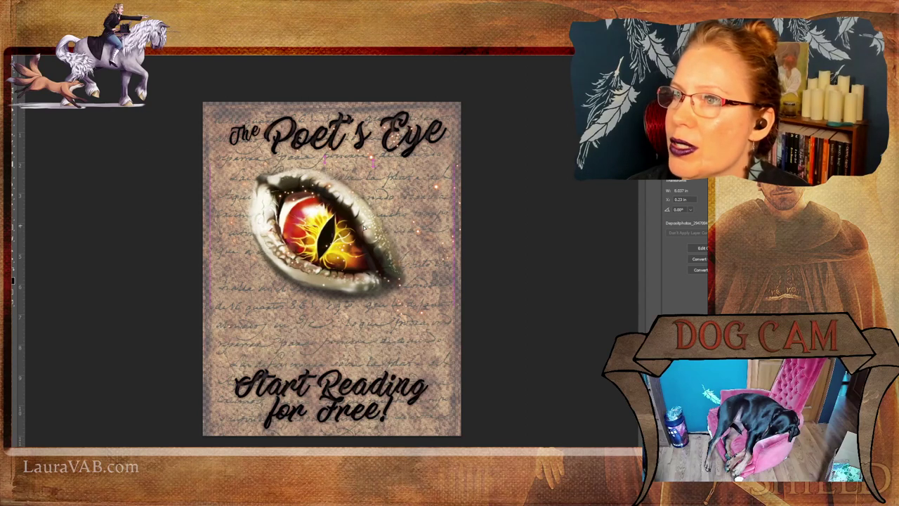
{"action": "key", "text": "ctrl+z"}
{"action": "key", "text": "ctrl+z"}
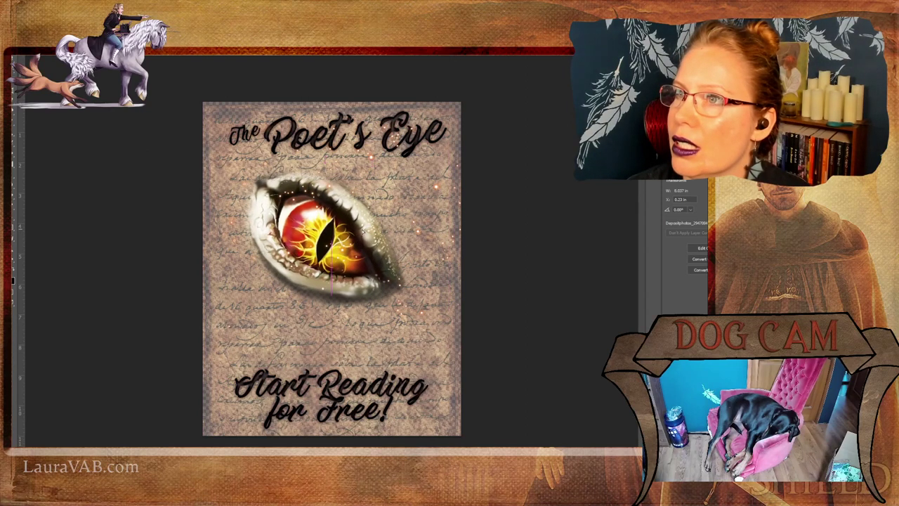
{"action": "left_click_drag", "start_coordinate": [363, 228], "coordinate": [362, 228]}
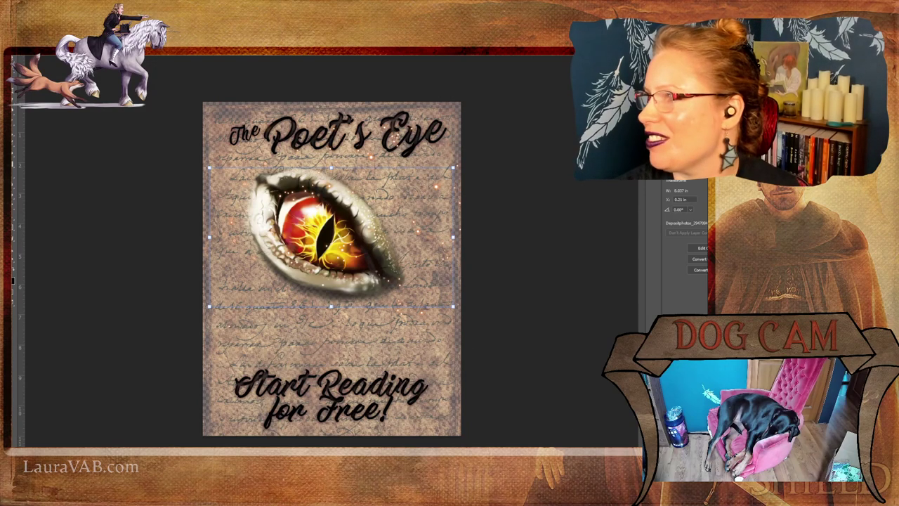
Stagger the title words by lowering "Poet's", dropping "Eye" further down beside it, and bringing "The" closer to "Poet's".
{"action": "key", "text": "ctrl+z"}
{"action": "key", "text": "ctrl+z"}
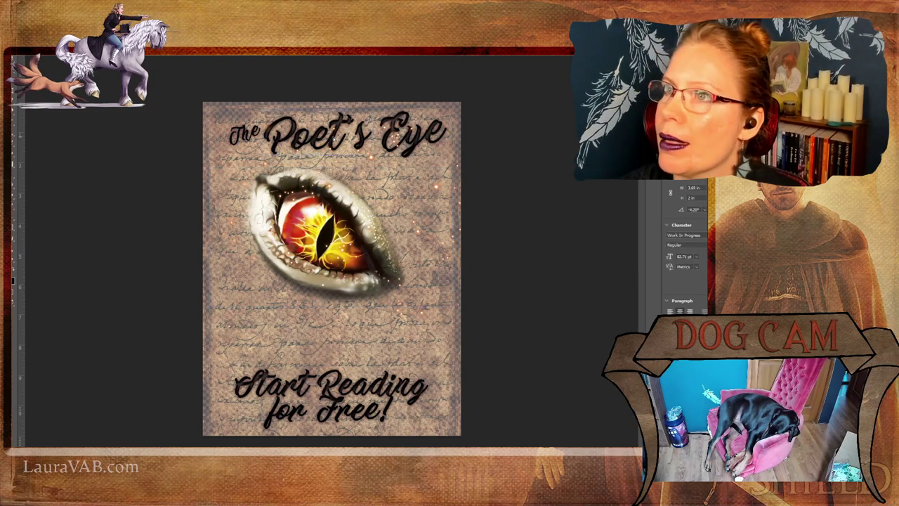
{"action": "key", "text": "ctrl+z"}
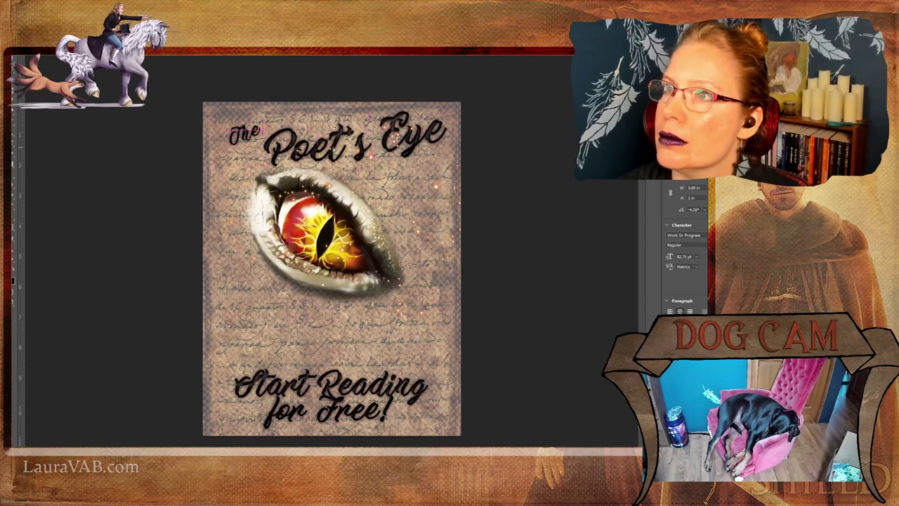
{"action": "left_click_drag", "start_coordinate": [335, 150], "coordinate": [336, 150]}
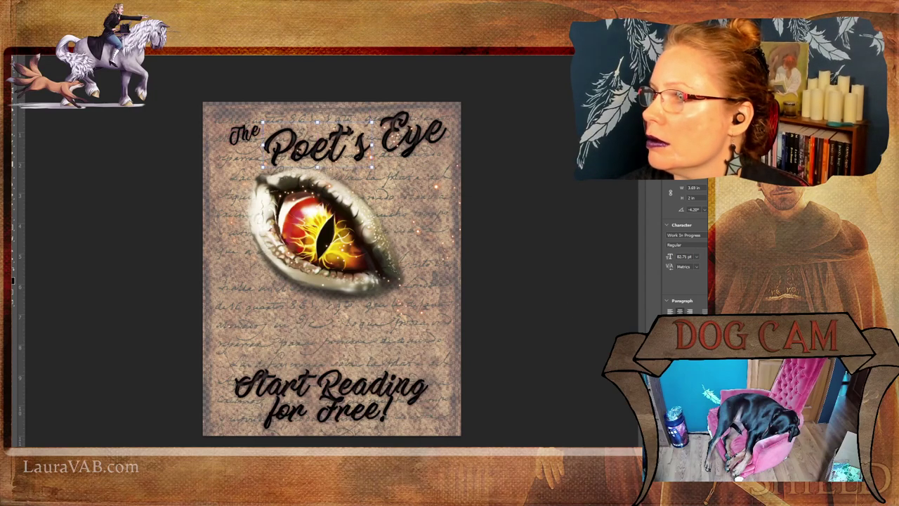
{"action": "key", "text": "ctrl+z"}
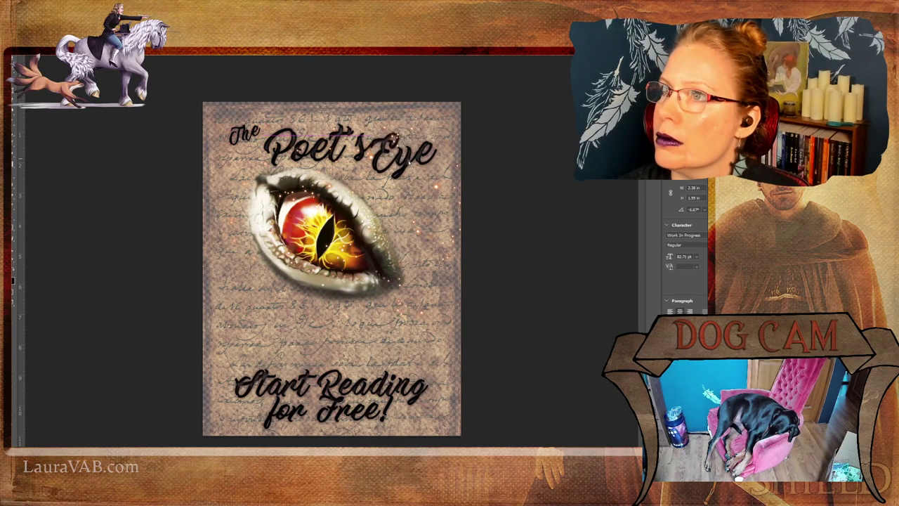
{"action": "key", "text": "ctrl+z"}
{"action": "key", "text": "ctrl+z"}
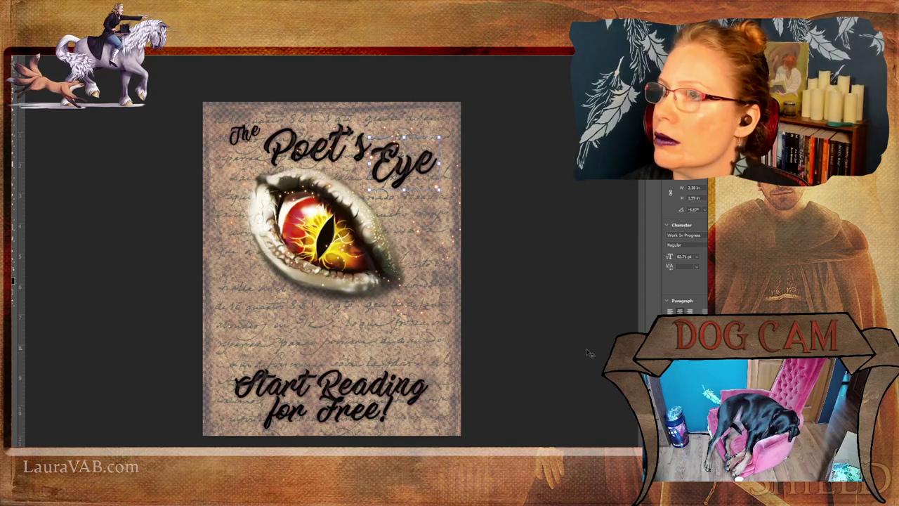
{"action": "key", "text": "ctrl+z"}
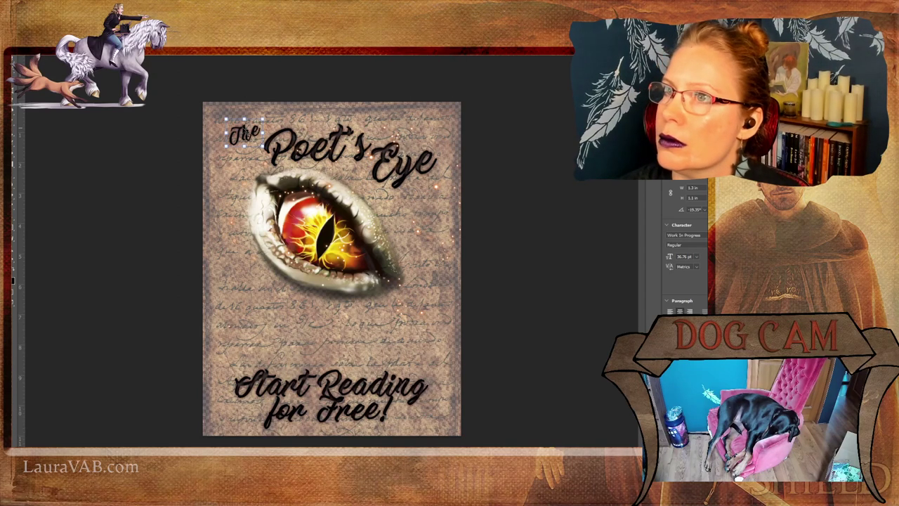
{"action": "left_click_drag", "start_coordinate": [246, 136], "coordinate": [257, 133]}
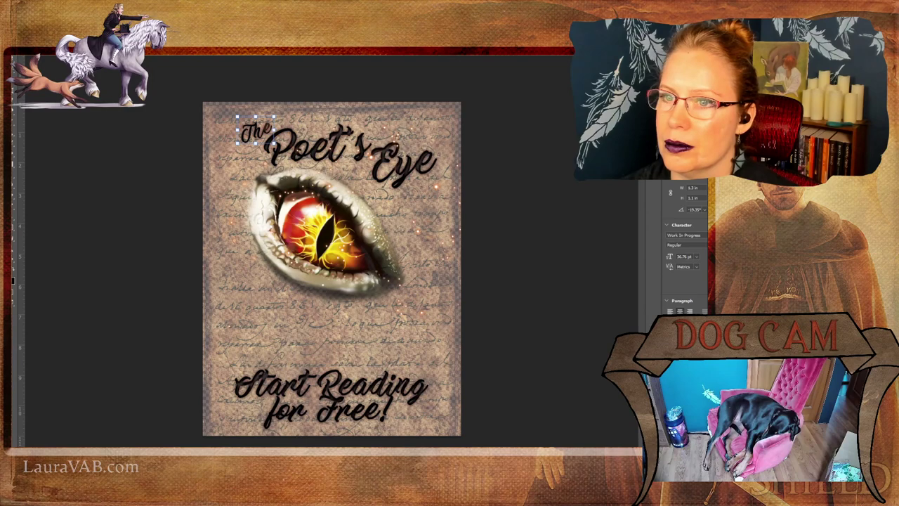
Add the QR code image, shrink it and center it between the eye and the "Start Reading for Free!" text.
{"action": "key", "text": "ctrl+v"}
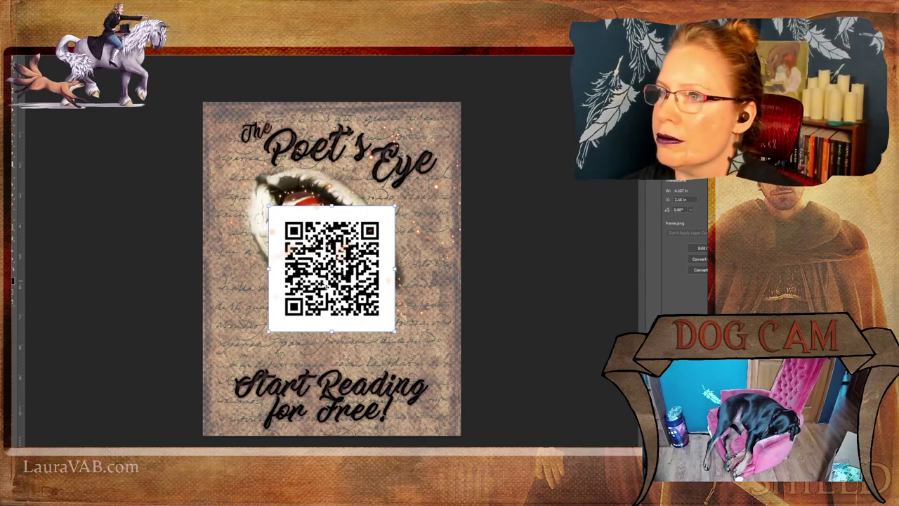
{"action": "left_click_drag", "start_coordinate": [343, 285], "coordinate": [345, 315]}
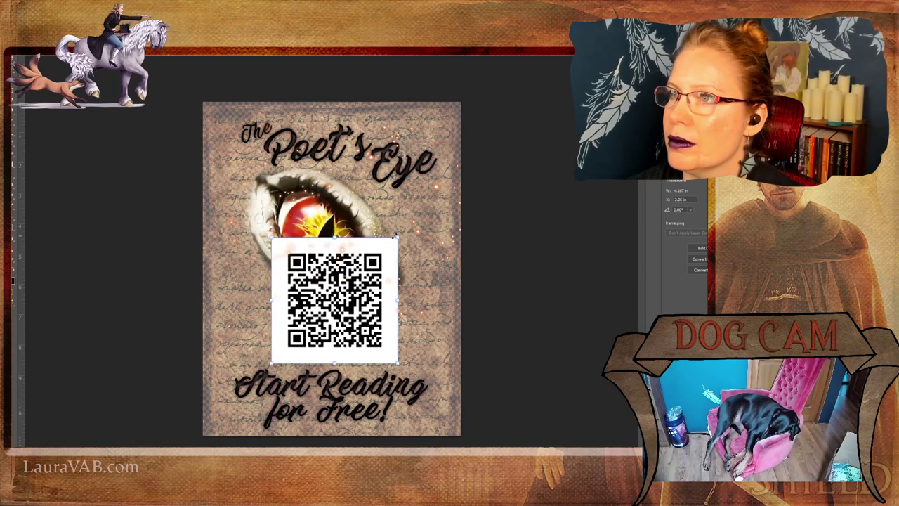
{"action": "left_click_drag", "start_coordinate": [397, 237], "coordinate": [366, 287]}
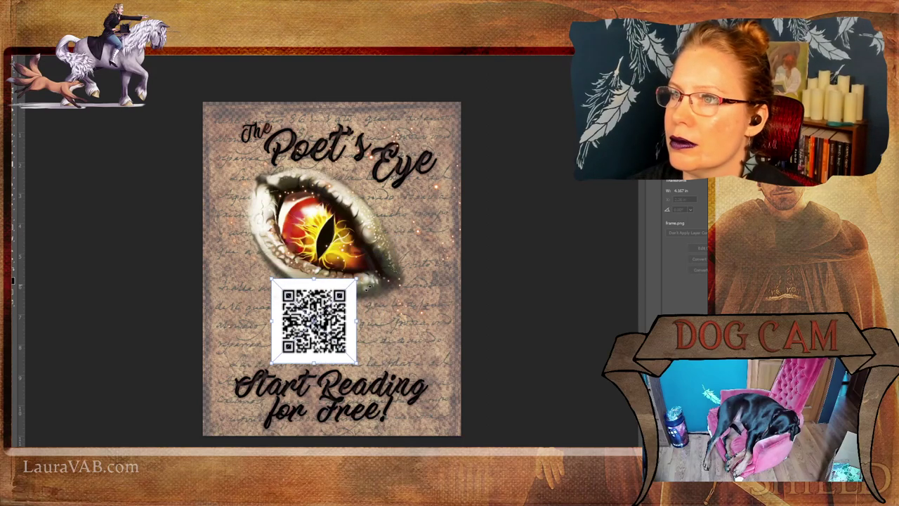
{"action": "mouse_move", "coordinate": [315, 316]}
{"action": "left_mouse_down"}
{"action": "mouse_move", "coordinate": [342, 313]}
{"action": "mouse_move", "coordinate": [332, 316]}
{"action": "left_mouse_up"}
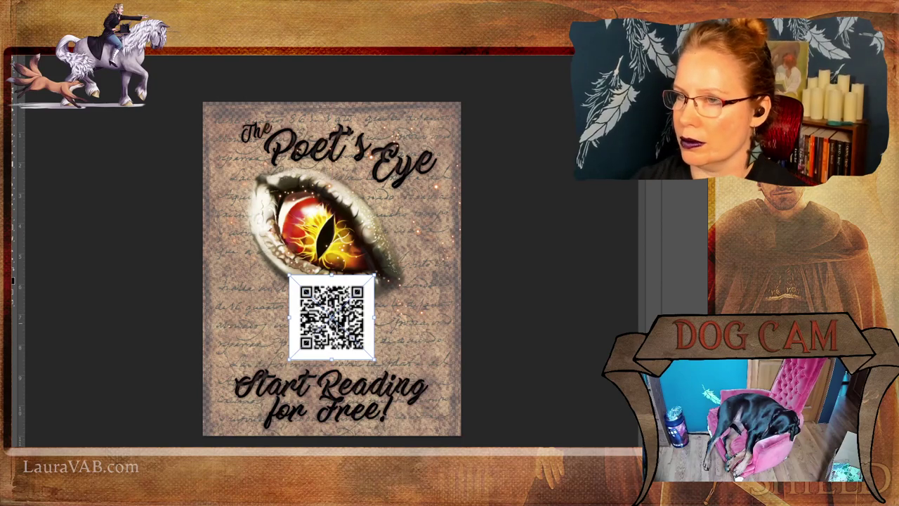
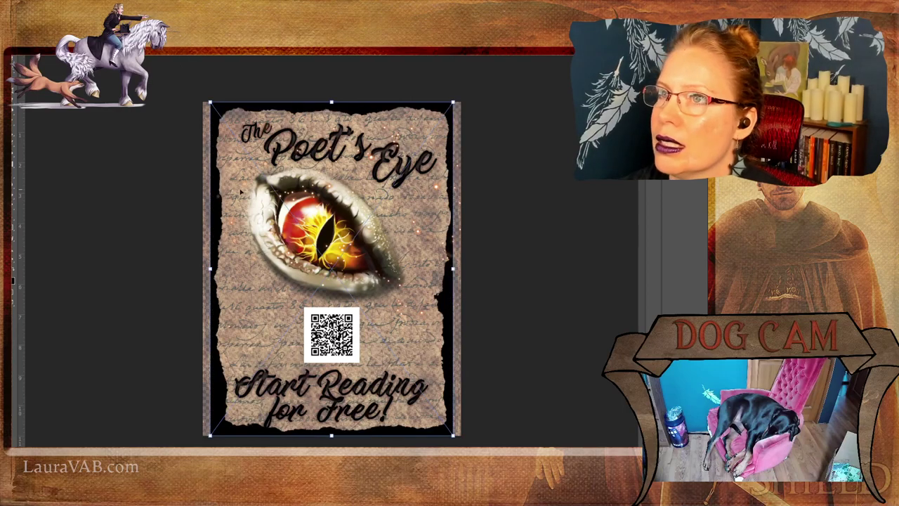
Fit the torn-edge black border image around the QR code at about 1.83 in wide, and select the QR code layer.
{"action": "left_click_drag", "start_coordinate": [211, 102], "coordinate": [304, 307]}
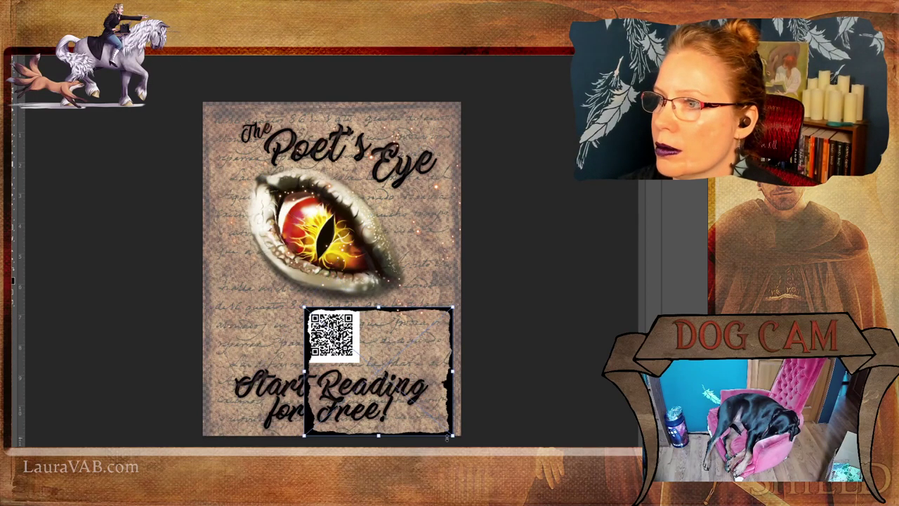
{"action": "left_click_drag", "start_coordinate": [453, 436], "coordinate": [360, 363]}
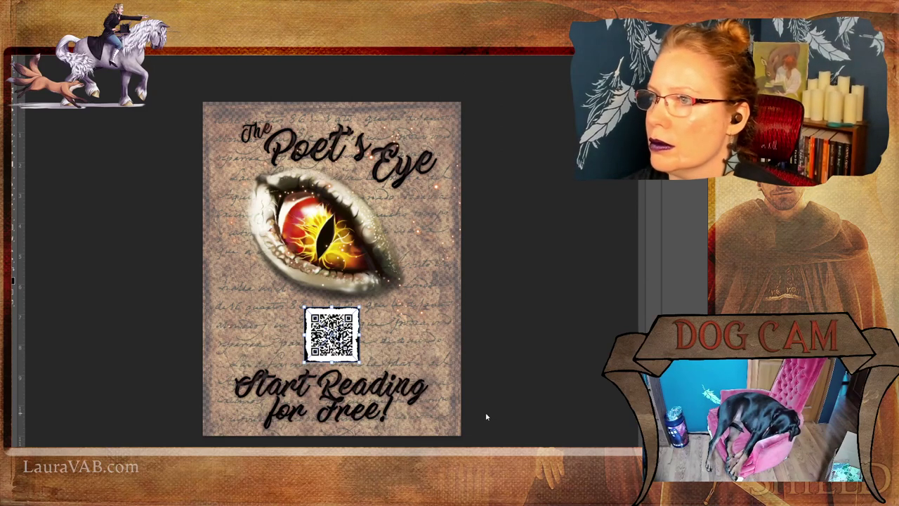
{"action": "key", "text": "Return"}
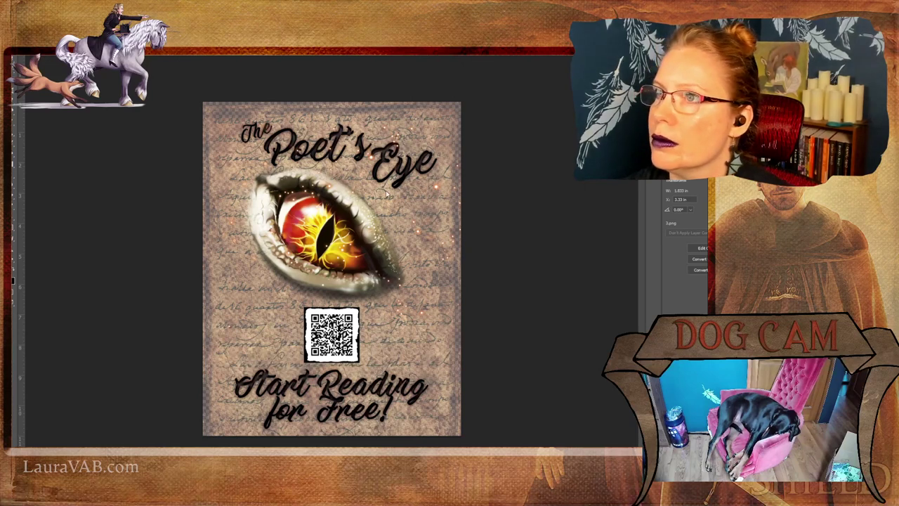
{"action": "key", "text": "alt+bracketleft"}
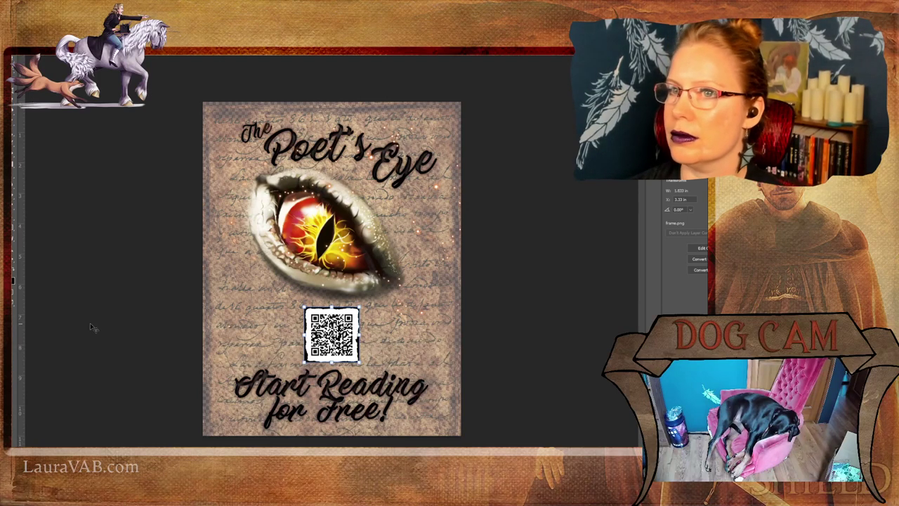
Increase the line spacing of the "Start Reading for Free!" text slightly.
{"action": "key", "text": "t"}
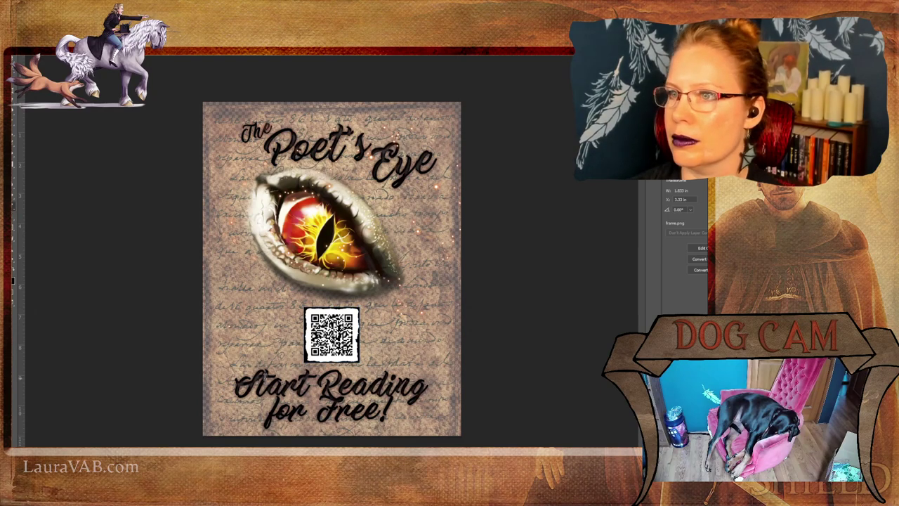
{"action": "left_click", "coordinate": [267, 377]}
{"action": "key", "text": "ctrl+a"}
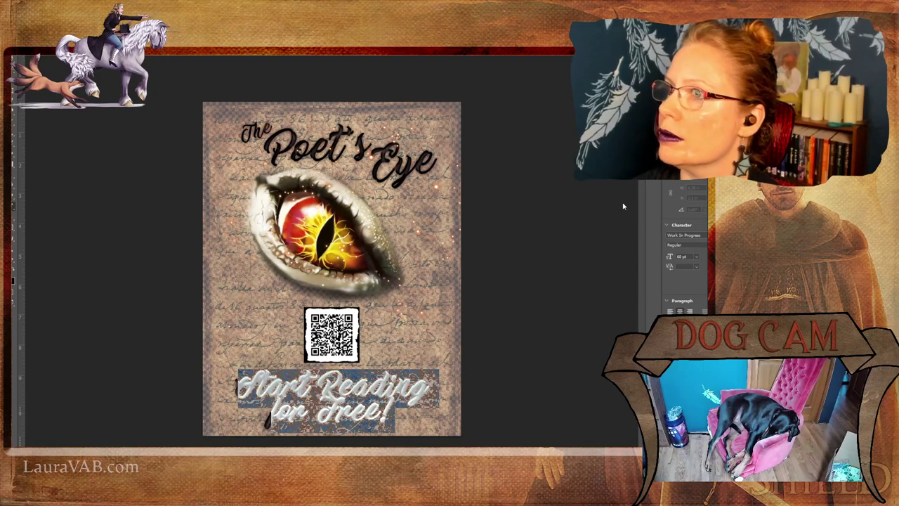
{"action": "key", "text": "ctrl+alt+Down"}
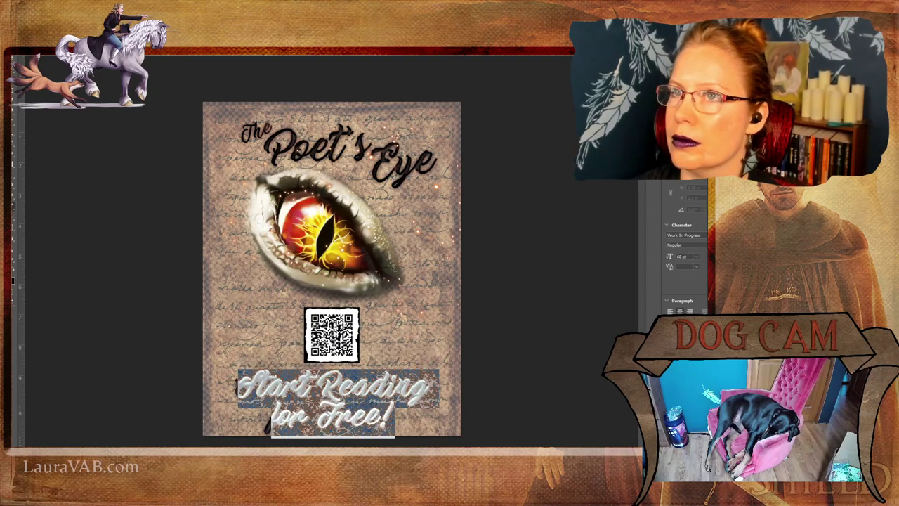
{"action": "key", "text": "ctrl+Return"}
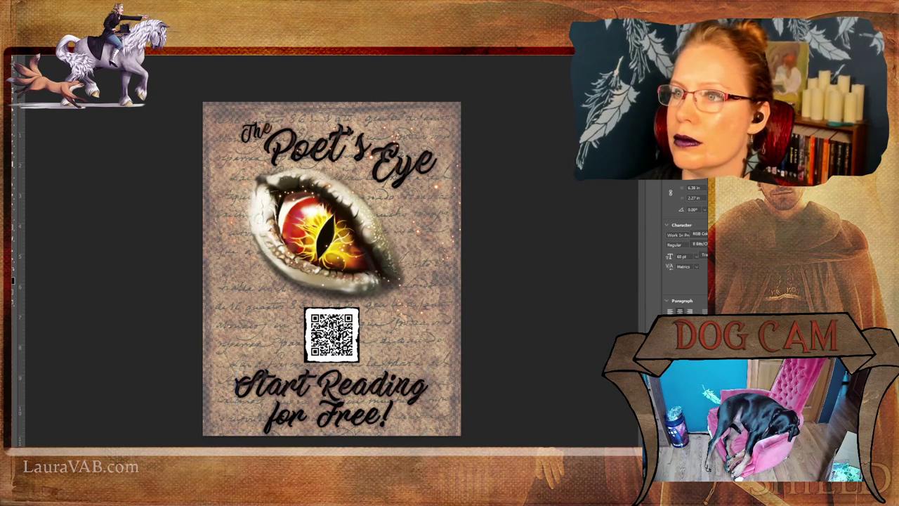
{"action": "key", "text": "Escape"}
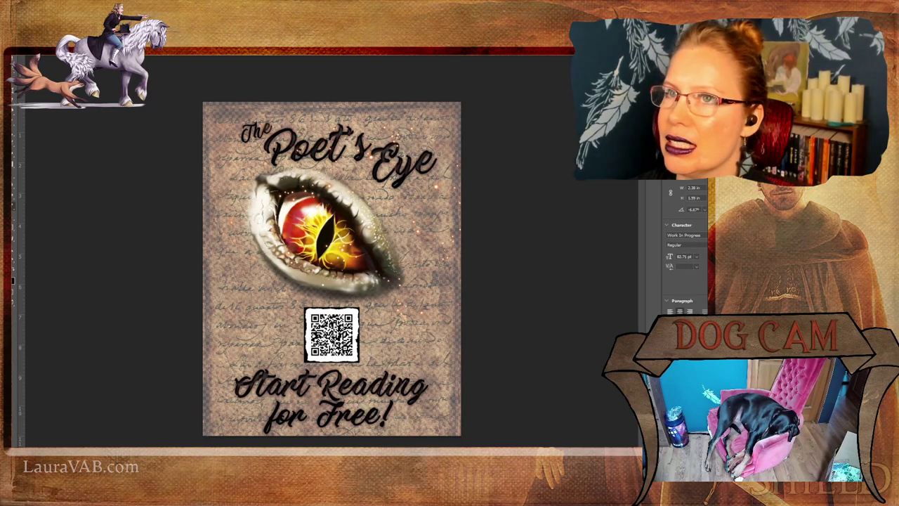
Nudge the title word "Eye" slightly left and shift the eye image up toward the page's upper-left area.
{"action": "left_click_drag", "start_coordinate": [415, 177], "coordinate": [407, 177]}
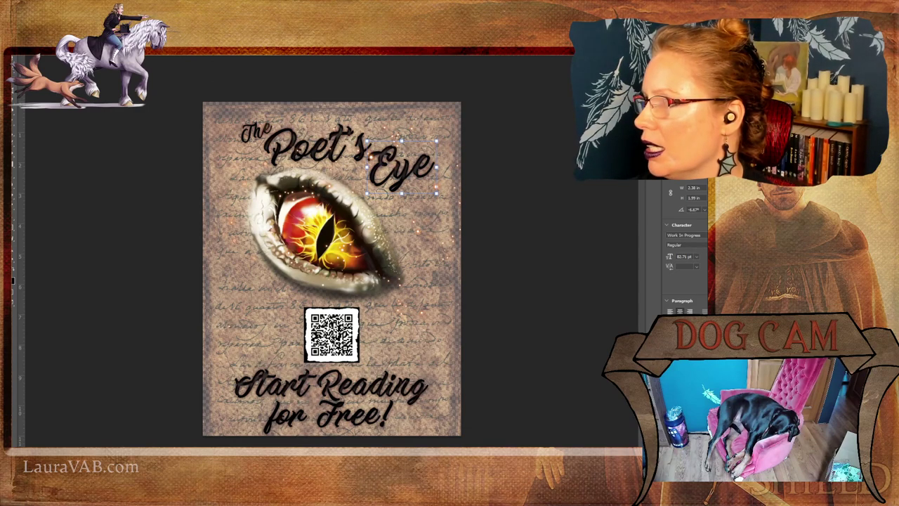
{"action": "left_click", "coordinate": [331, 236]}
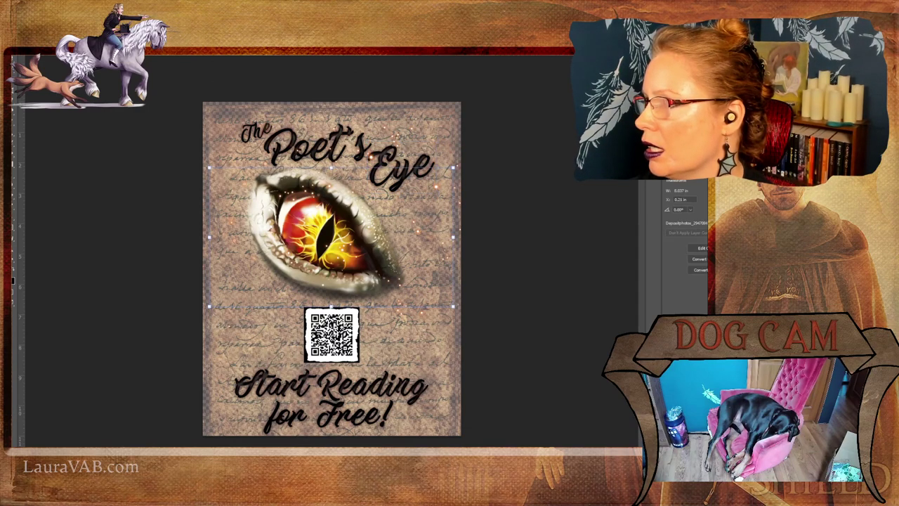
{"action": "left_click_drag", "start_coordinate": [340, 238], "coordinate": [310, 213]}
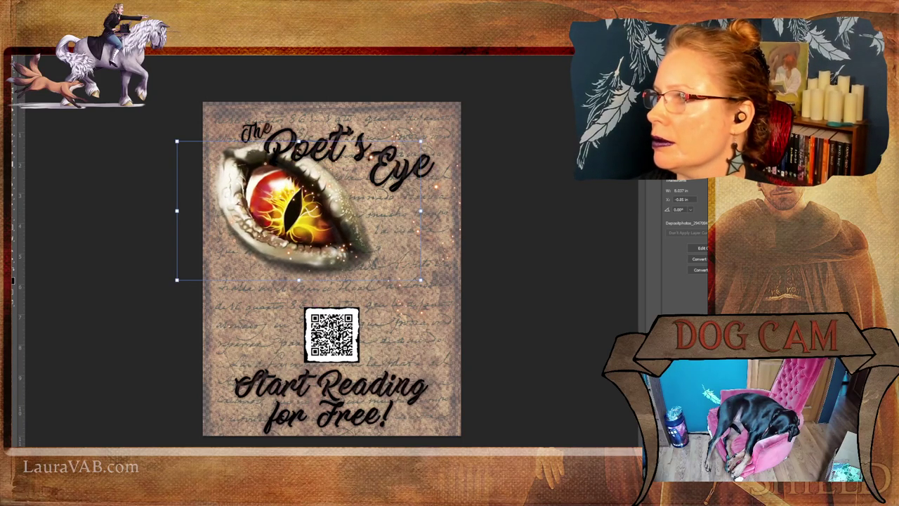
Rearrange the title to the right of the eye image, with "The" above, "Poet's" below it and "Eye" beneath "Poet's".
{"action": "left_click", "coordinate": [671, 402]}
{"action": "left_click_drag", "start_coordinate": [256, 132], "coordinate": [314, 134]}
{"action": "left_click_drag", "start_coordinate": [311, 134], "coordinate": [319, 133]}
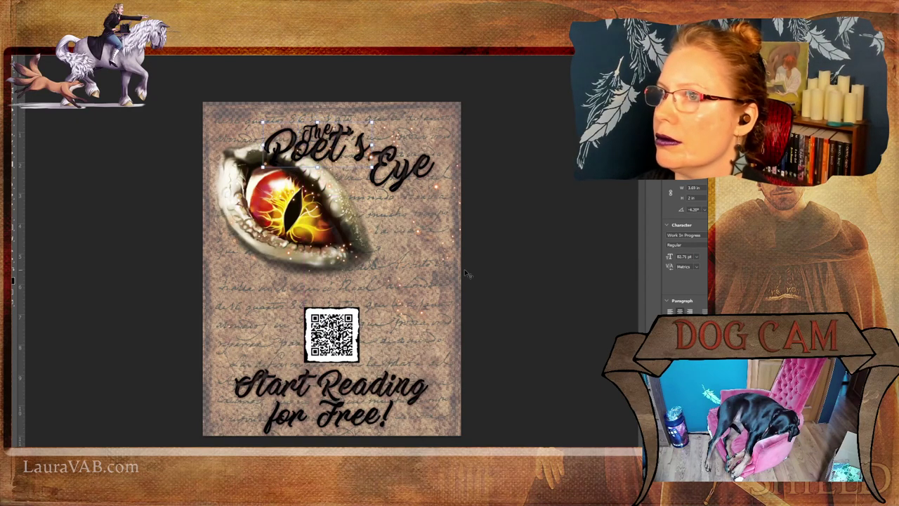
{"action": "left_click", "coordinate": [333, 157]}
{"action": "left_click_drag", "start_coordinate": [333, 157], "coordinate": [391, 161]}
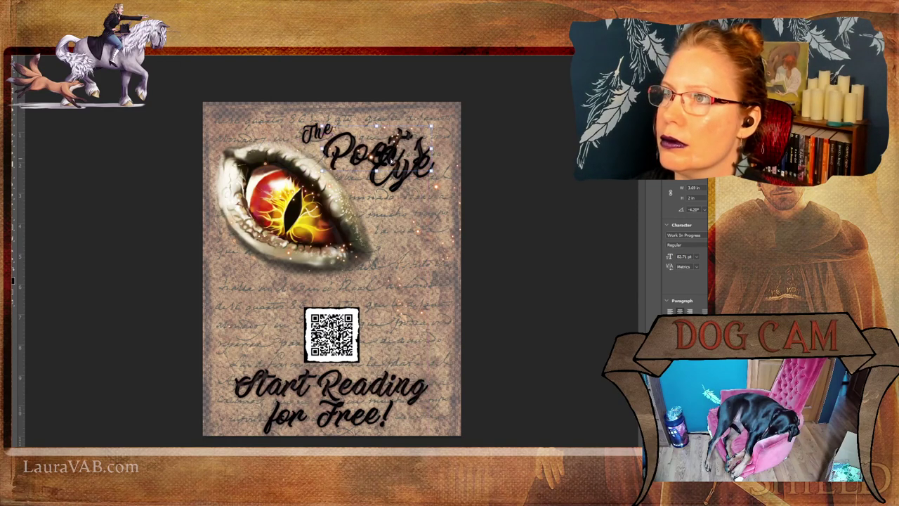
{"action": "left_click", "coordinate": [562, 339]}
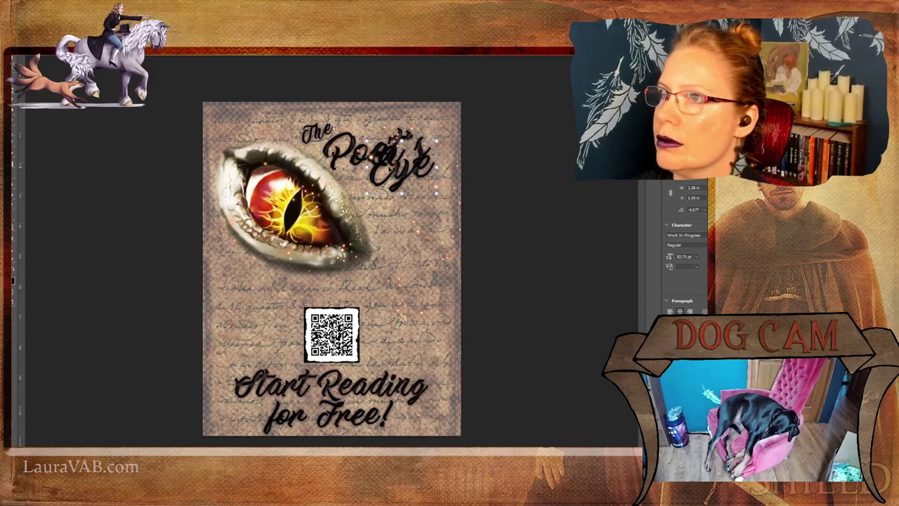
{"action": "left_click_drag", "start_coordinate": [409, 174], "coordinate": [400, 200]}
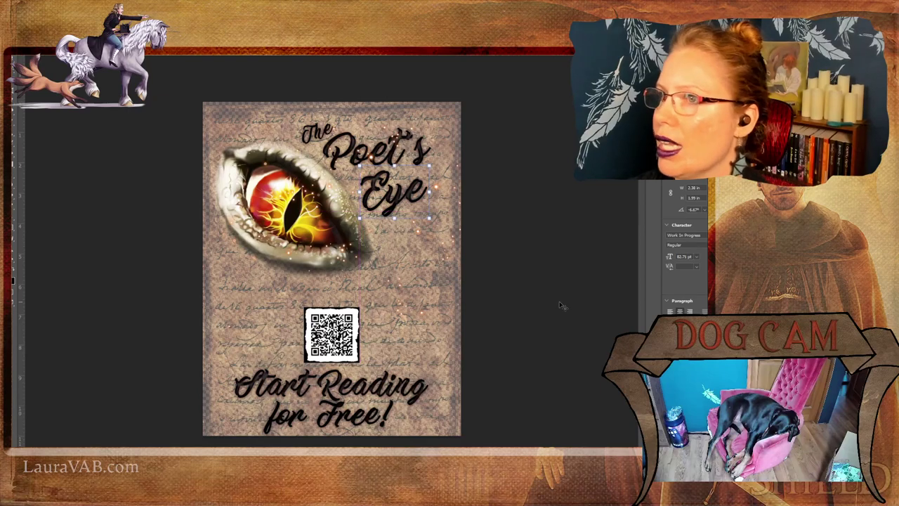
Tilt "Poet's" more steeply upward, comparing it over "Eye", and place it back above "Eye" slightly farther right.
{"action": "left_click", "coordinate": [460, 274]}
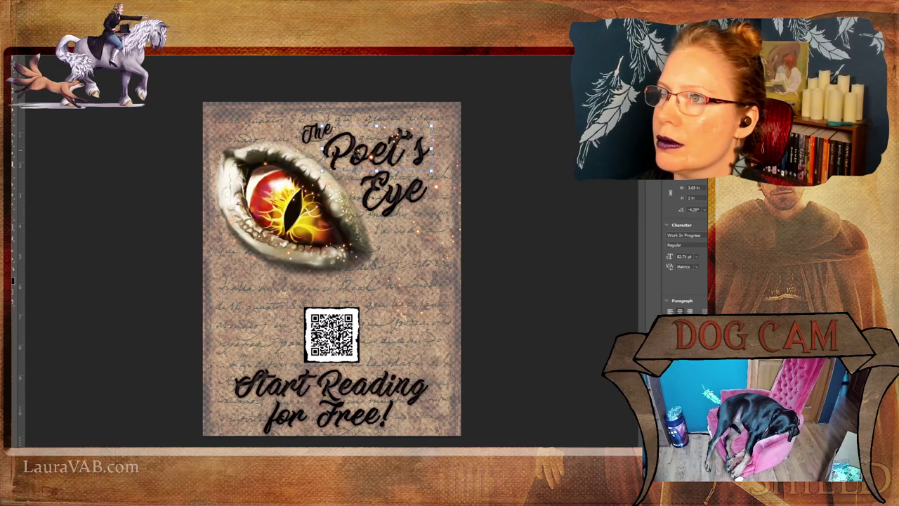
{"action": "left_click_drag", "start_coordinate": [352, 149], "coordinate": [371, 190]}
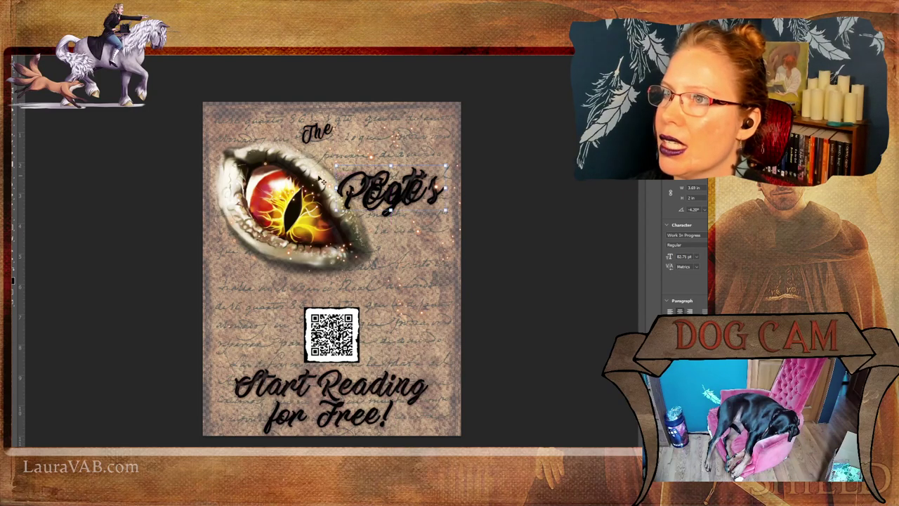
{"action": "key", "text": "ctrl+t"}
{"action": "left_click_drag", "start_coordinate": [329, 161], "coordinate": [331, 173]}
{"action": "key", "text": "Return"}
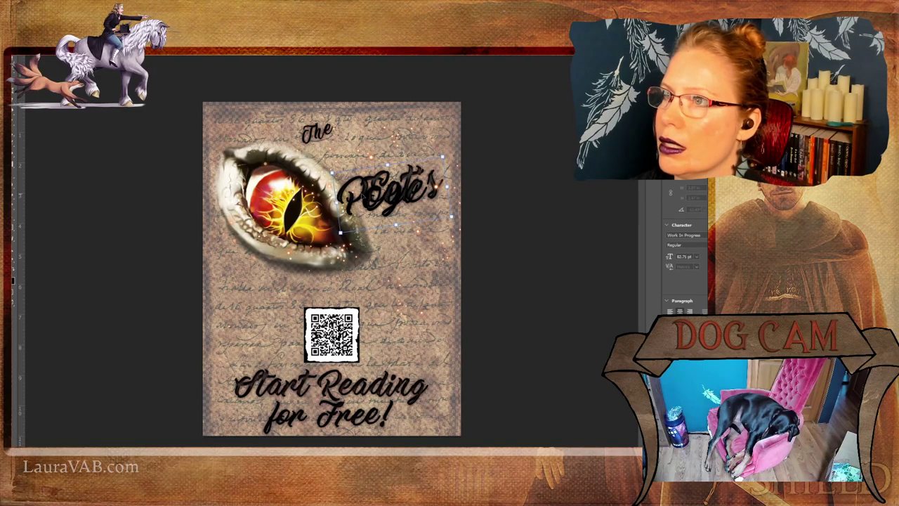
{"action": "left_click_drag", "start_coordinate": [392, 198], "coordinate": [383, 161]}
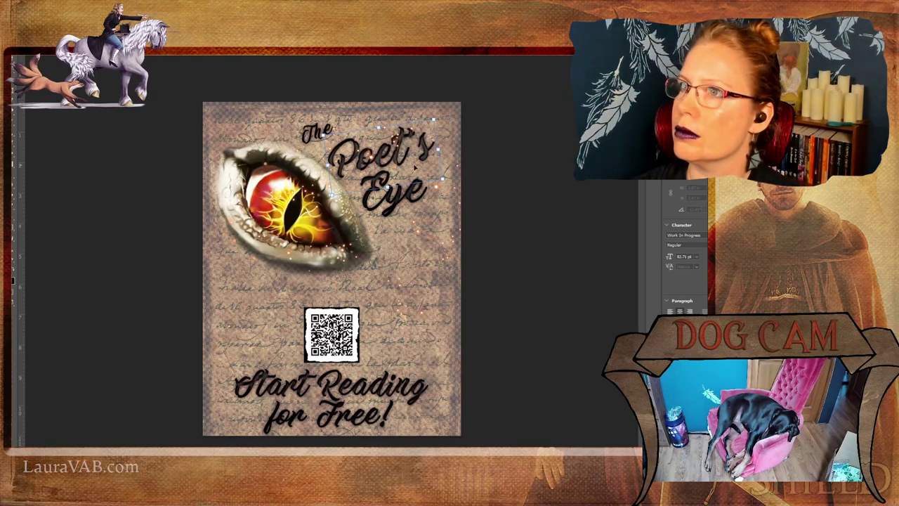
{"action": "left_click_drag", "start_coordinate": [330, 185], "coordinate": [344, 224]}
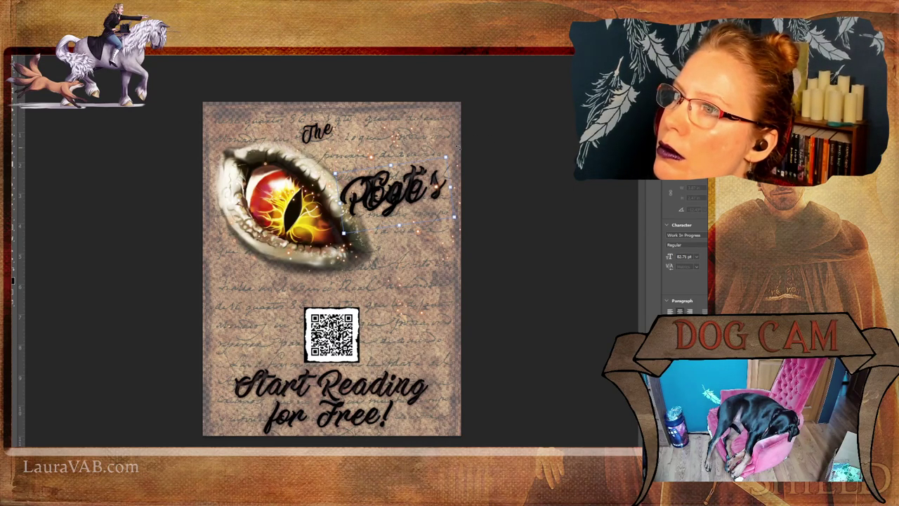
{"action": "left_click_drag", "start_coordinate": [451, 153], "coordinate": [454, 150]}
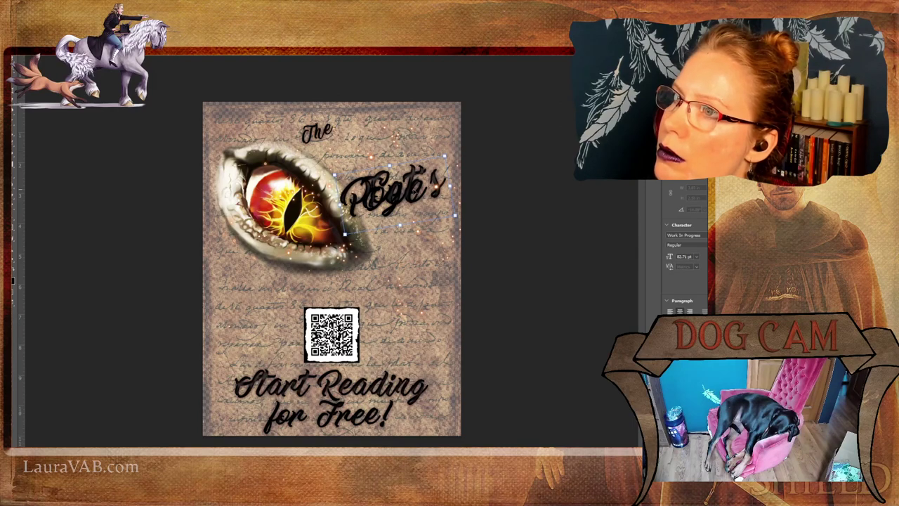
{"action": "left_click_drag", "start_coordinate": [395, 195], "coordinate": [391, 154]}
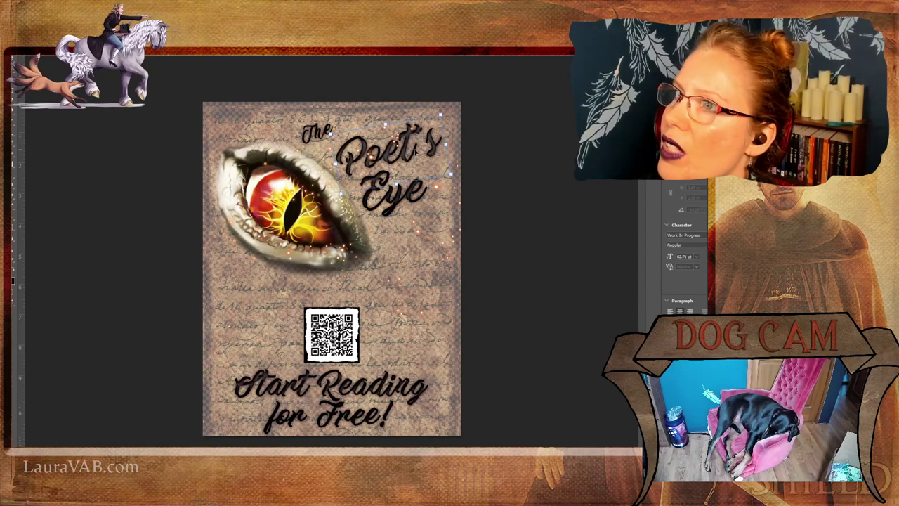
Overlap "Poet's" with "Eye" again and reduce its tilt to match the slope of "Eye".
{"action": "mouse_move", "coordinate": [416, 152]}
{"action": "left_mouse_down"}
{"action": "mouse_move", "coordinate": [436, 192]}
{"action": "mouse_move", "coordinate": [518, 171]}
{"action": "mouse_move", "coordinate": [502, 145]}
{"action": "mouse_move", "coordinate": [421, 172]}
{"action": "left_mouse_up"}
{"action": "left_click_drag", "start_coordinate": [373, 200], "coordinate": [452, 180]}
{"action": "left_click_drag", "start_coordinate": [471, 150], "coordinate": [475, 146]}
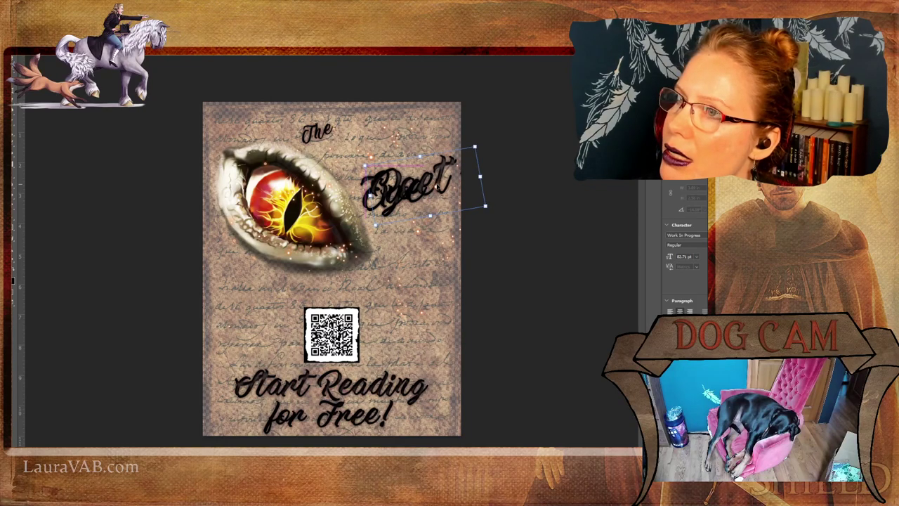
{"action": "mouse_move", "coordinate": [475, 146]}
{"action": "left_mouse_down"}
{"action": "mouse_move", "coordinate": [498, 140]}
{"action": "mouse_move", "coordinate": [479, 147]}
{"action": "left_mouse_up"}
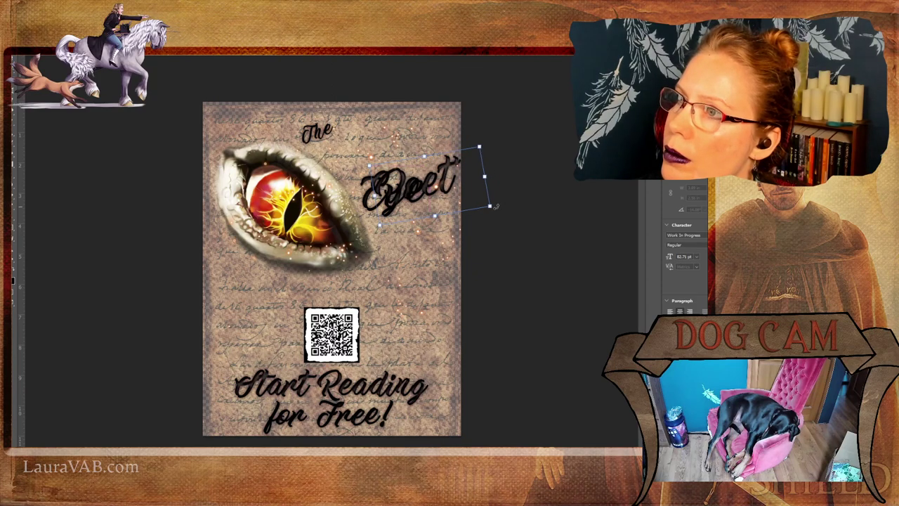
{"action": "left_click_drag", "start_coordinate": [497, 206], "coordinate": [500, 216]}
Shift "Poet's" sideways to compare its slope with "Eye", and return it to its place just above "Eye".
{"action": "key", "text": "Left"}
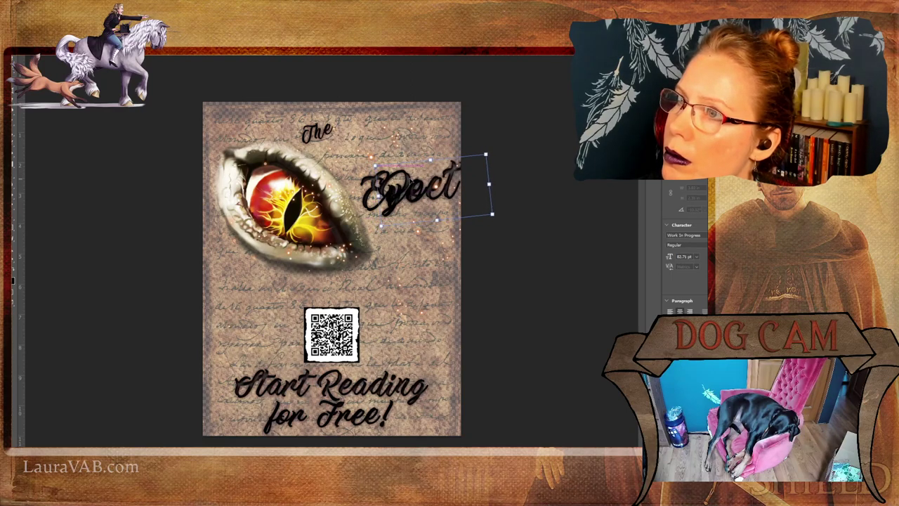
{"action": "key", "text": "Right"}
{"action": "key", "text": "Right"}
{"action": "key", "text": "Right"}
{"action": "key", "text": "Right"}
{"action": "key", "text": "Right"}
{"action": "key", "text": "Right"}
{"action": "key", "text": "Right"}
{"action": "key", "text": "Right"}
{"action": "key", "text": "Right"}
{"action": "key", "text": "Right"}
{"action": "key", "text": "Right"}
{"action": "key", "text": "Right"}
{"action": "key", "text": "Right"}
{"action": "key", "text": "Right"}
{"action": "key", "text": "Right"}
{"action": "key", "text": "Right"}
{"action": "key", "text": "Right"}
{"action": "key", "text": "Right"}
{"action": "key", "text": "Right"}
{"action": "key", "text": "Right"}
{"action": "key", "text": "Left"}
{"action": "key", "text": "Left"}
{"action": "key", "text": "Left"}
{"action": "key", "text": "Left"}
{"action": "key", "text": "Left"}
{"action": "key", "text": "Left"}
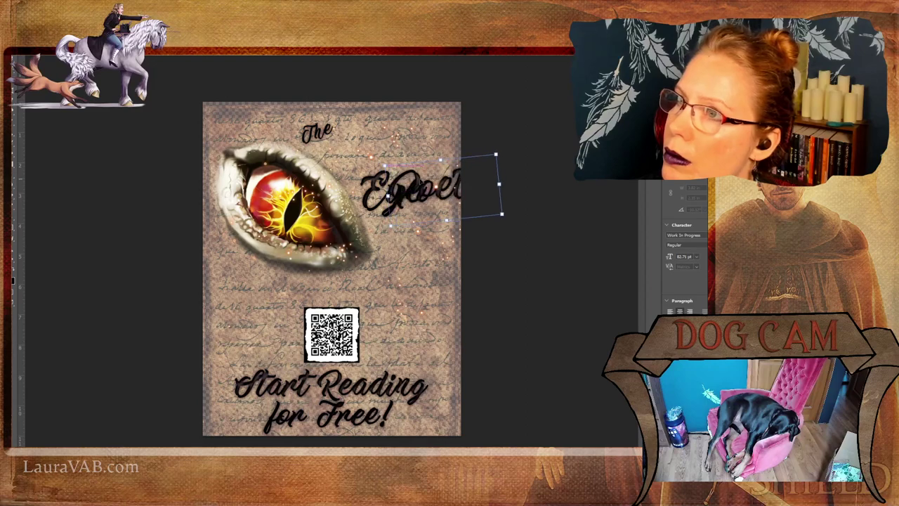
{"action": "left_click_drag", "start_coordinate": [415, 184], "coordinate": [411, 184]}
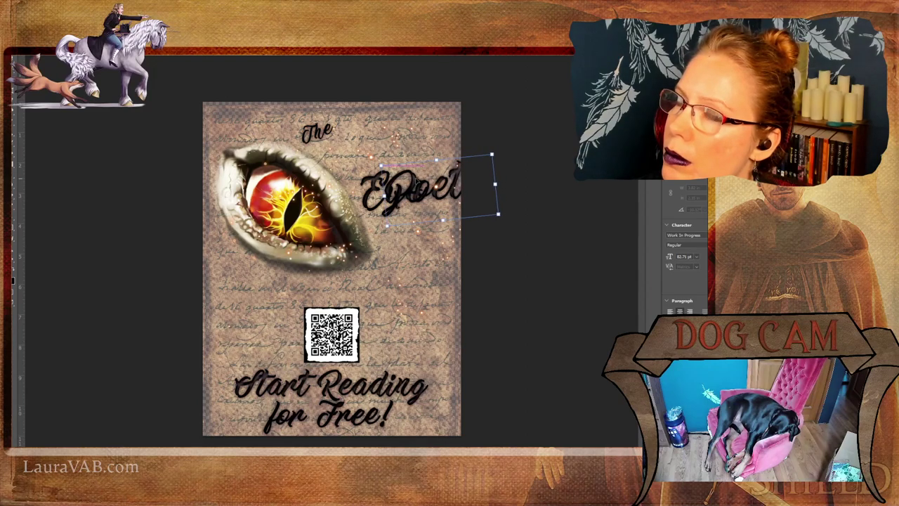
{"action": "key", "text": "Escape"}
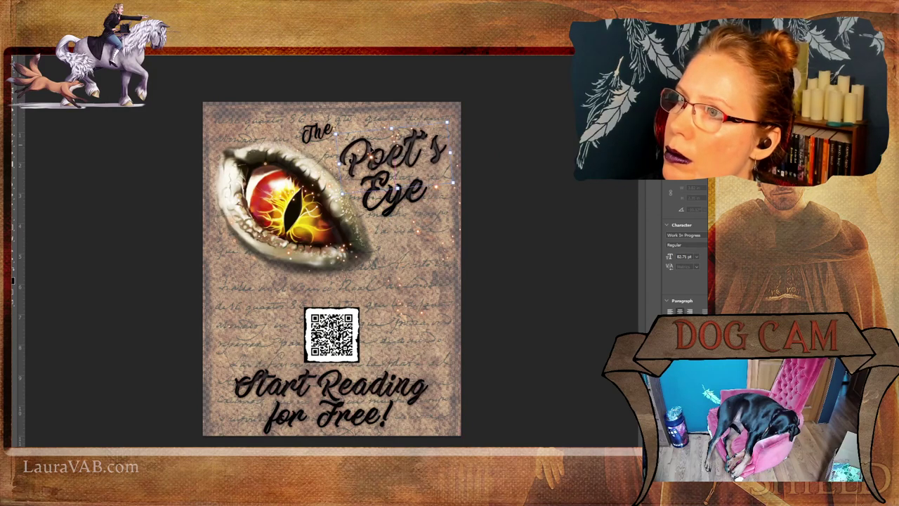
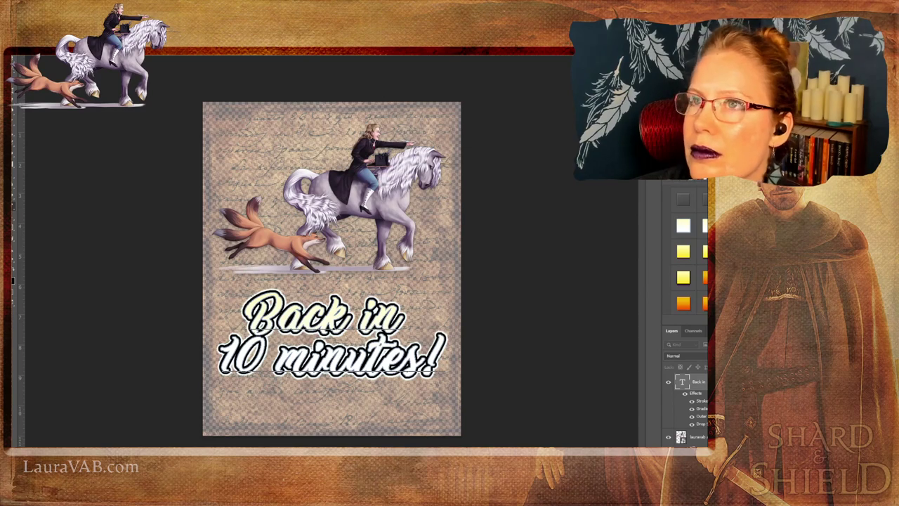
Try different fonts on the "Back in 10 minutes!" text and apply a bold, rounded brush script.
{"action": "key", "text": "ctrl+a"}
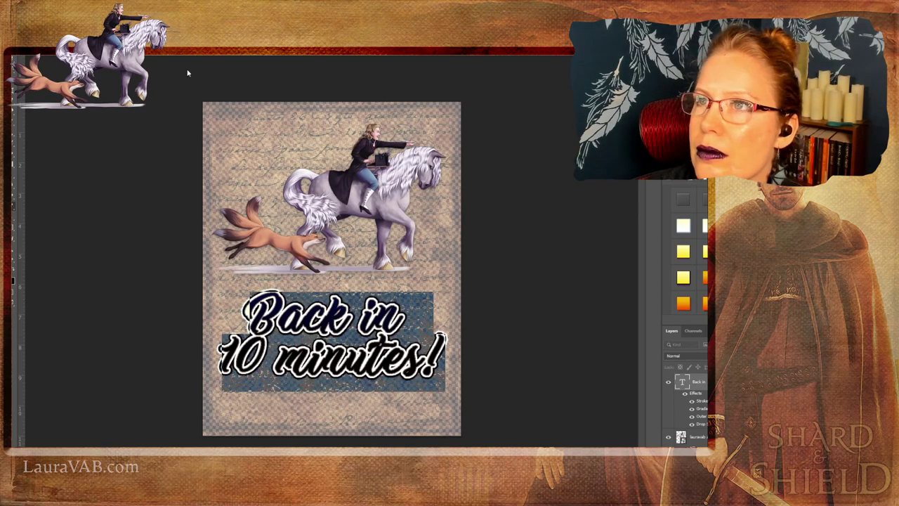
{"action": "key", "text": "Down"}
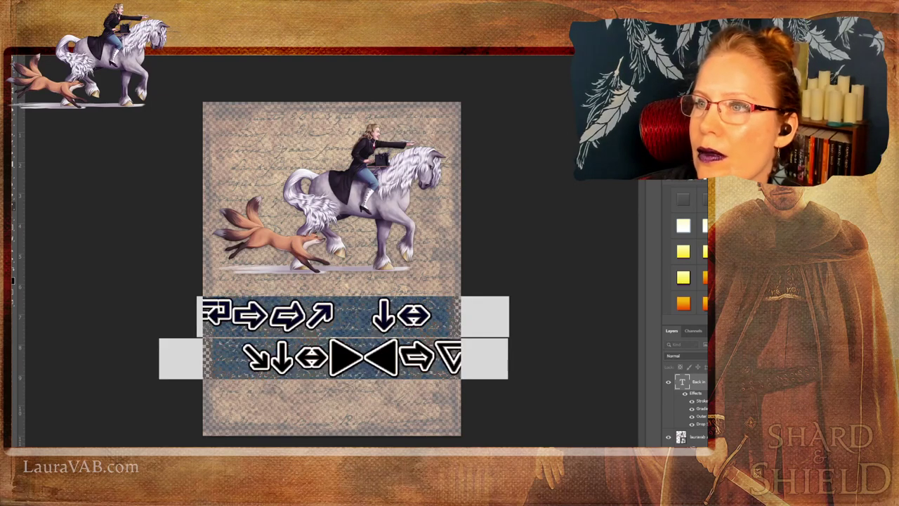
{"action": "key", "text": "Down"}
{"action": "key", "text": "Down"}
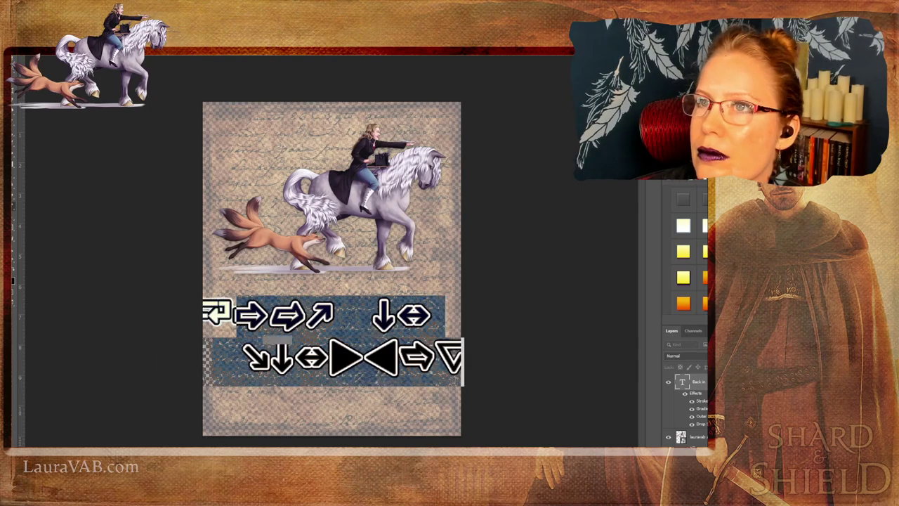
{"action": "key", "text": "Down"}
{"action": "key", "text": "Down"}
{"action": "key", "text": "Down"}
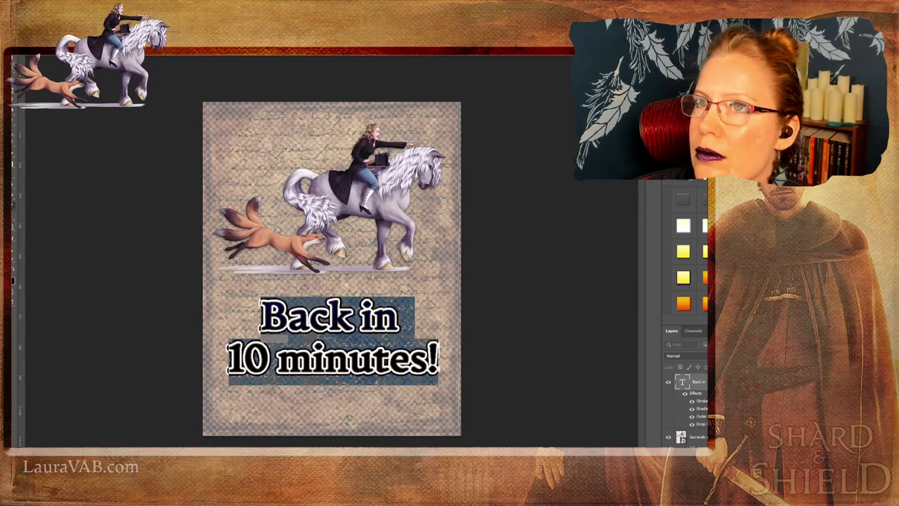
{"action": "key", "text": "Down"}
{"action": "key", "text": "Down"}
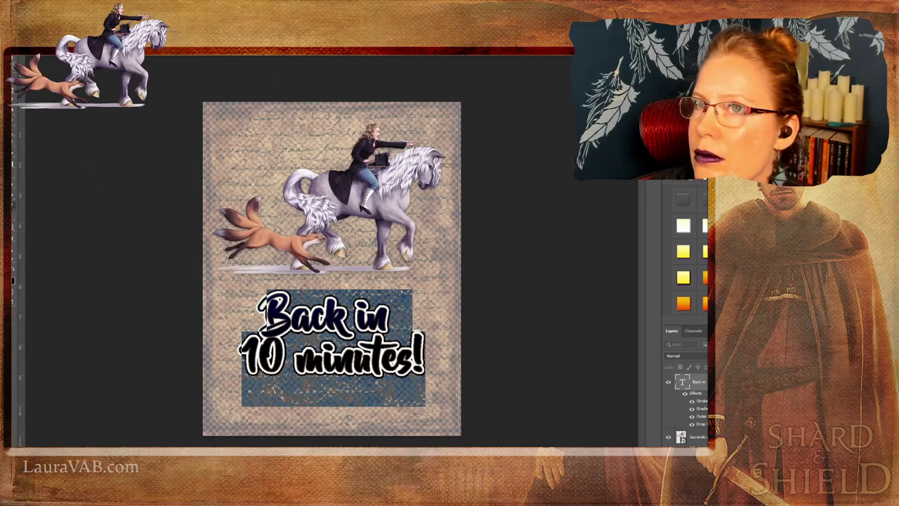
{"action": "left_click", "coordinate": [11, 68]}
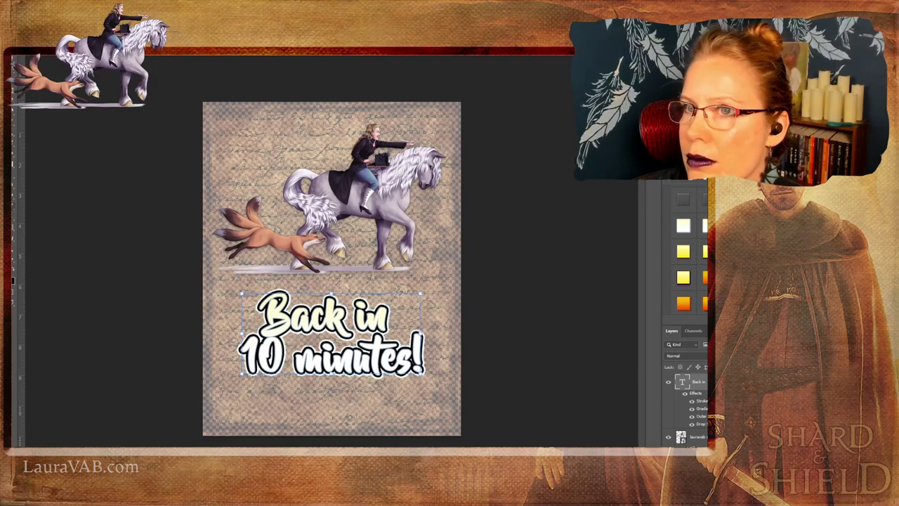
Enlarge the whole "Back in 10 minutes!" text so it spans more of the page width.
{"action": "key", "text": "Return"}
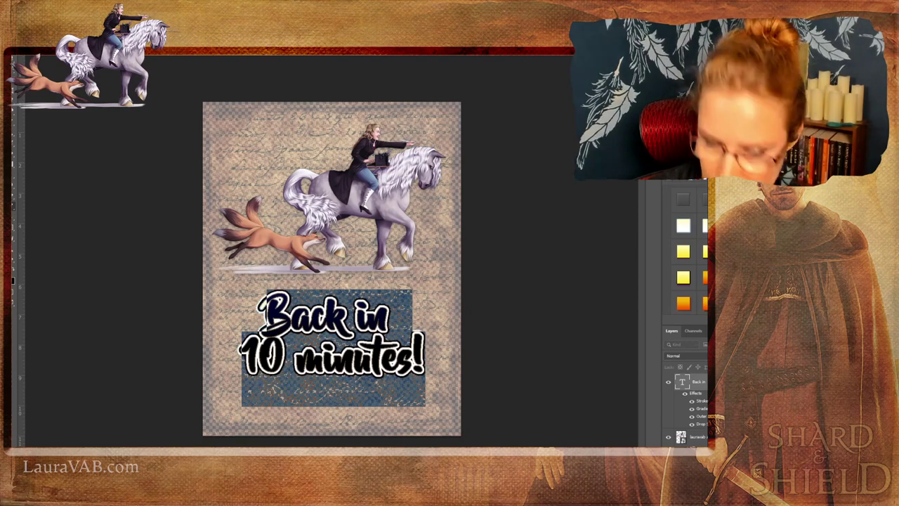
{"action": "key", "text": "ctrl+shift+period"}
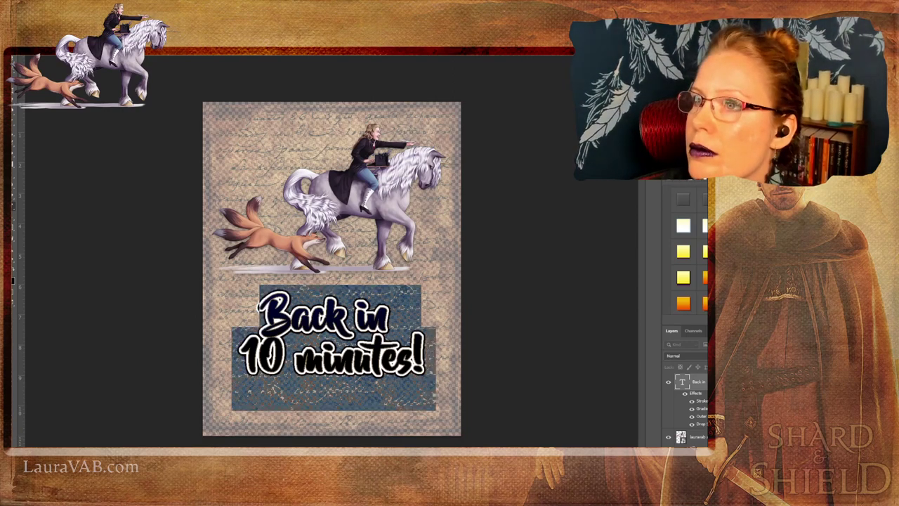
{"action": "key", "text": "ctrl+shift+period"}
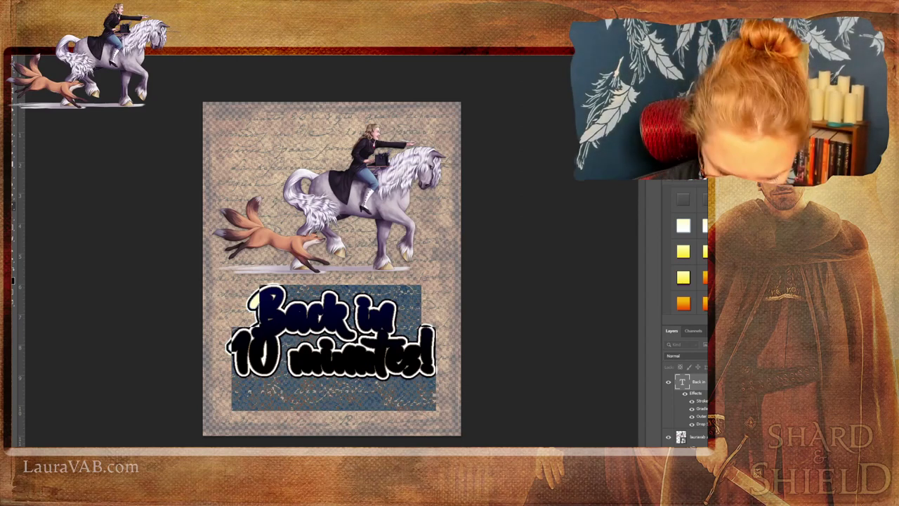
Increase the line spacing between "Back in" and "10 minutes!" slightly and commit the text.
{"action": "key", "text": "ctrl+shift+period"}
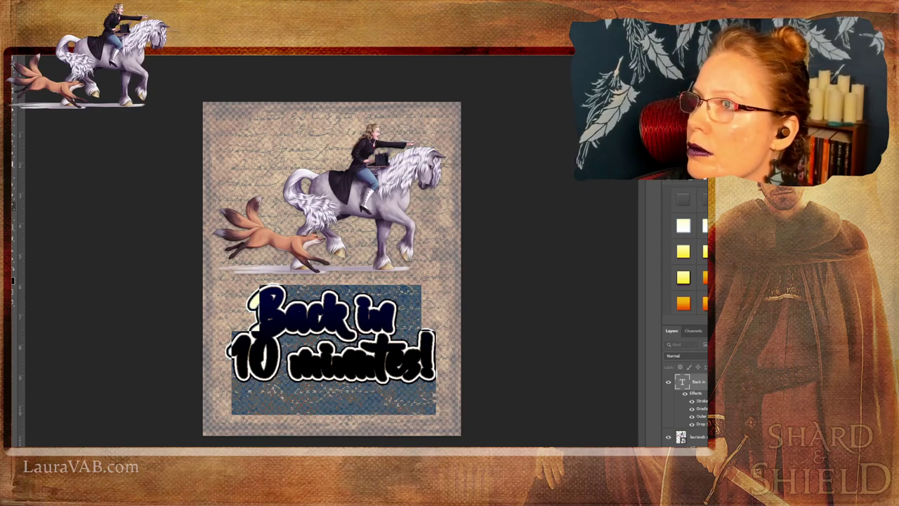
{"action": "key", "text": "ctrl+shift+period"}
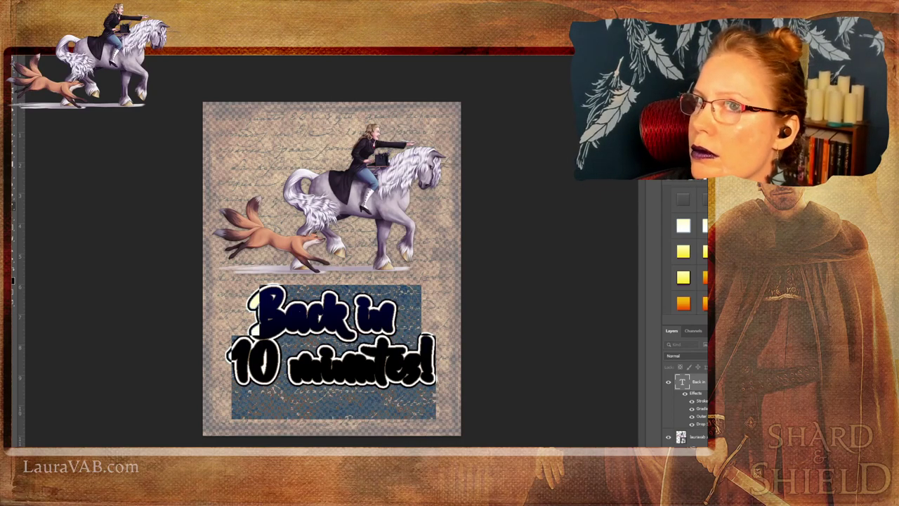
{"action": "left_click", "coordinate": [14, 70]}
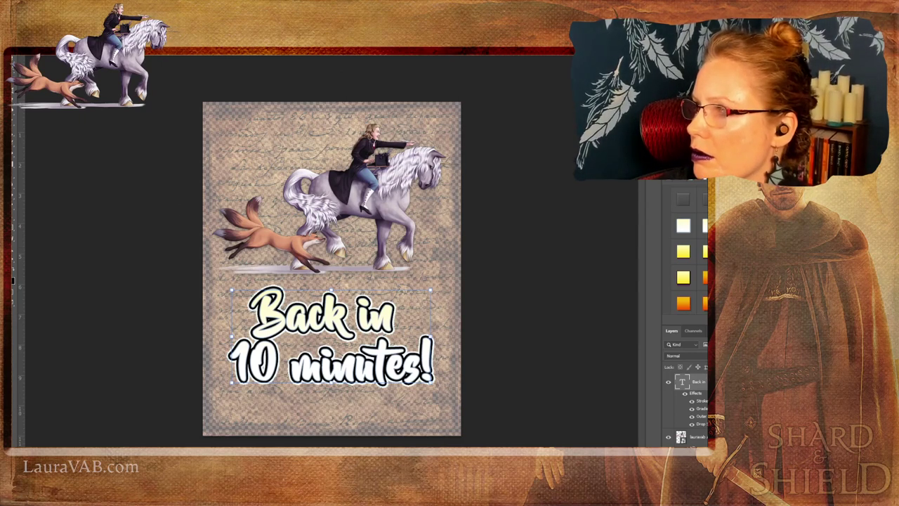
Add a white outline effect to the horse, rider and fox illustration, then shrink it slightly and recentre it above the text.
{"action": "double_click", "coordinate": [698, 436]}
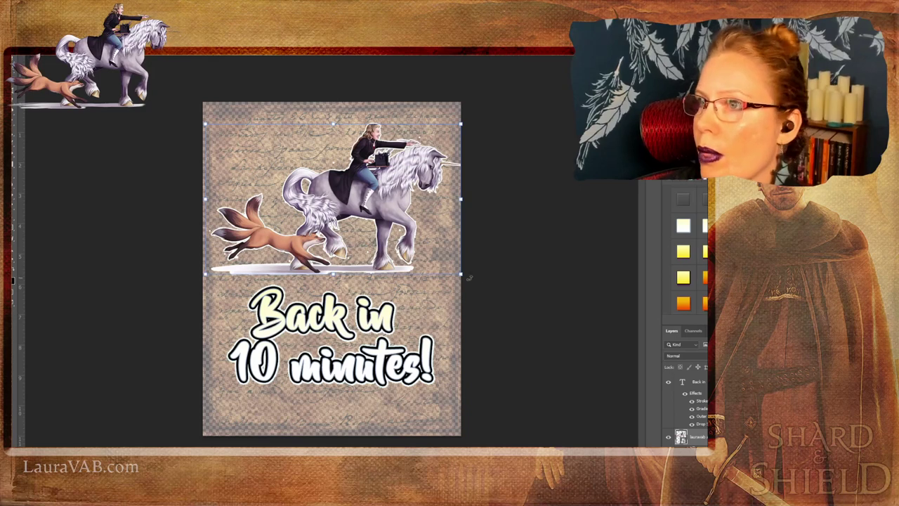
{"action": "left_click", "coordinate": [461, 274]}
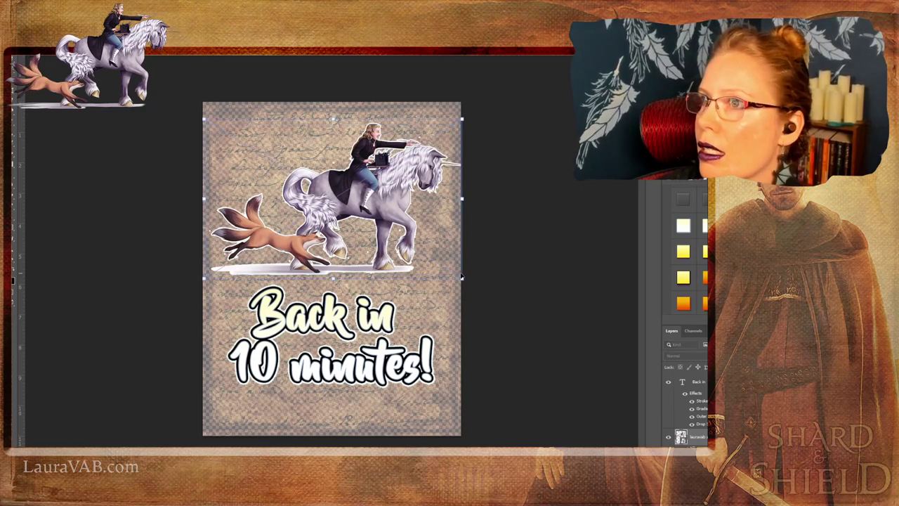
{"action": "left_click_drag", "start_coordinate": [460, 275], "coordinate": [444, 269]}
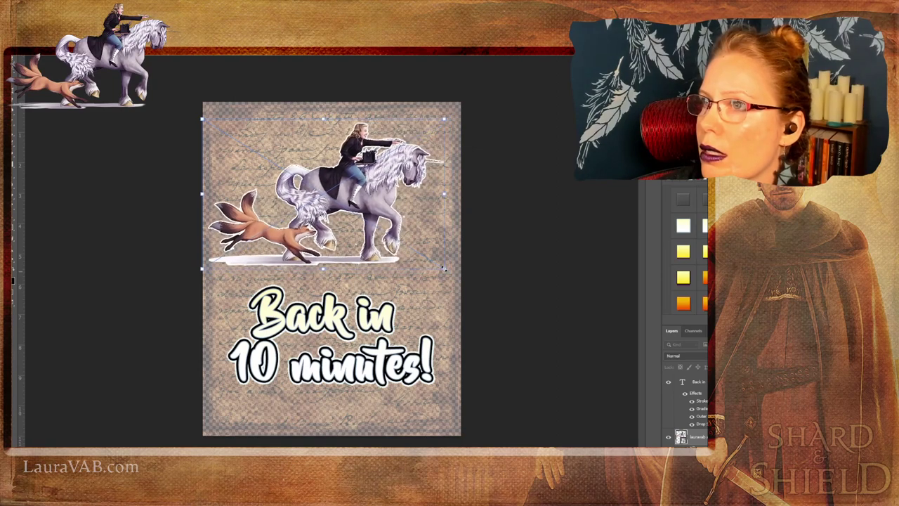
{"action": "left_click_drag", "start_coordinate": [335, 234], "coordinate": [342, 233]}
{"action": "key", "text": "Return"}
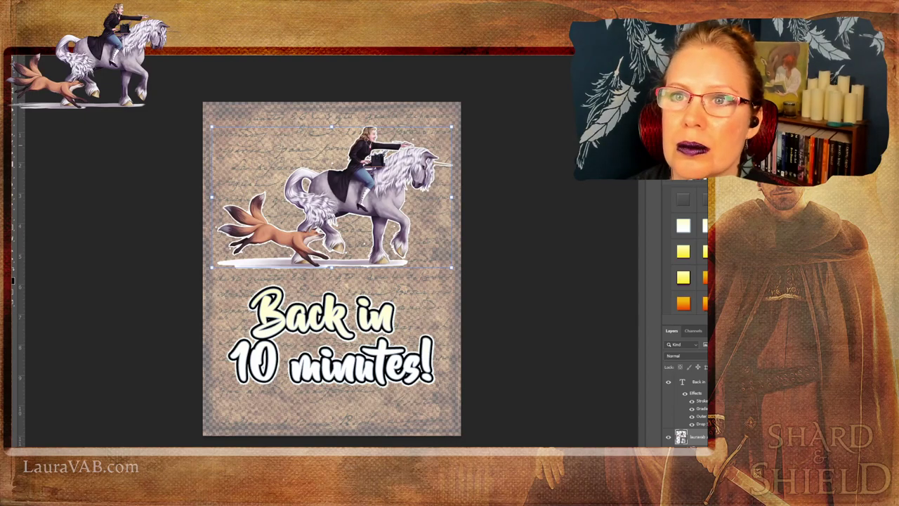
Switch to the checklist note and check off "back in 5 min", "QR code for Poet's Eye opening chapters" and "QR code for newsletter".
{"action": "key", "text": "alt+Tab"}
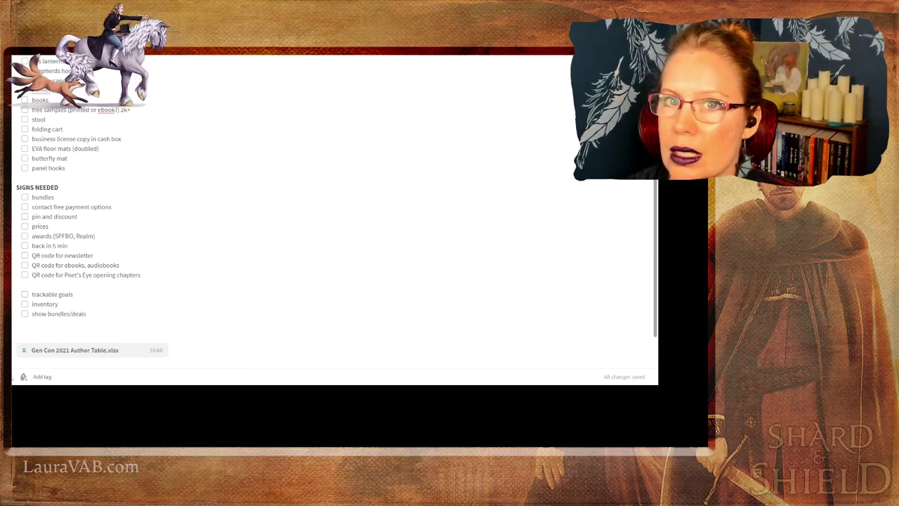
{"action": "scroll", "coordinate": [330, 211], "scroll_direction": "down", "scroll_amount": 1}
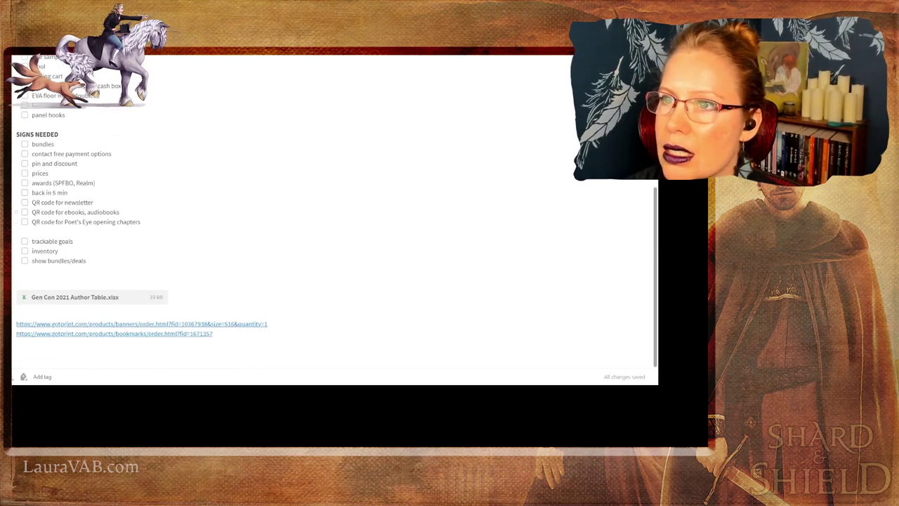
{"action": "left_click", "coordinate": [25, 193]}
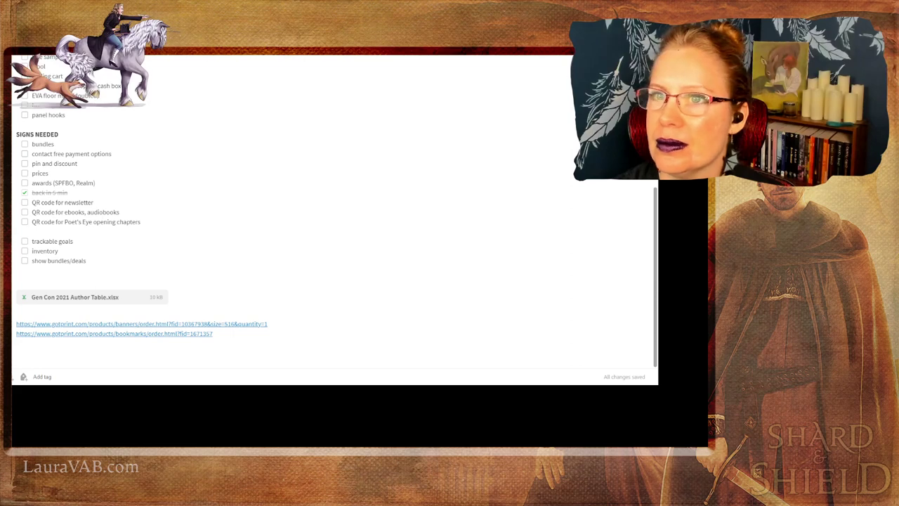
{"action": "left_click", "coordinate": [25, 222]}
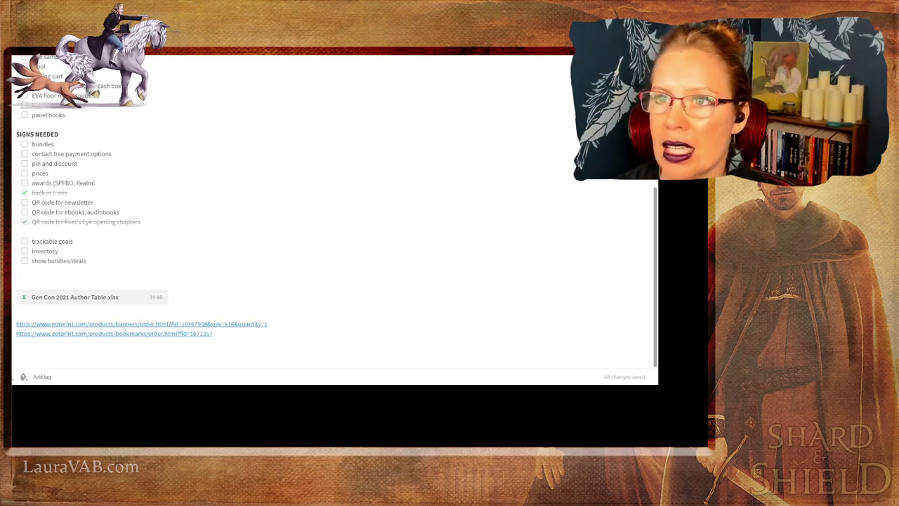
{"action": "left_click", "coordinate": [25, 202]}
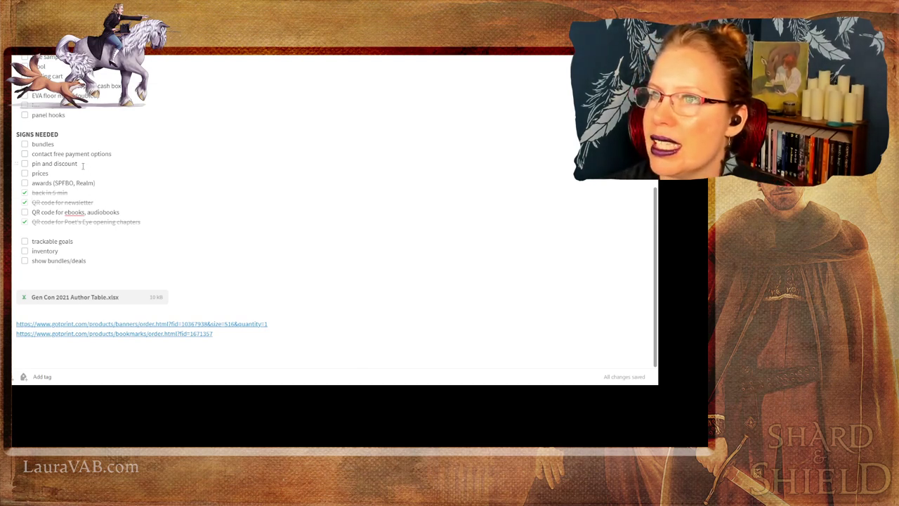
Change the "pin and discount" item under SIGNS NEEDED to "pins & stickers".
{"action": "left_click_drag", "start_coordinate": [81, 163], "coordinate": [31, 163]}
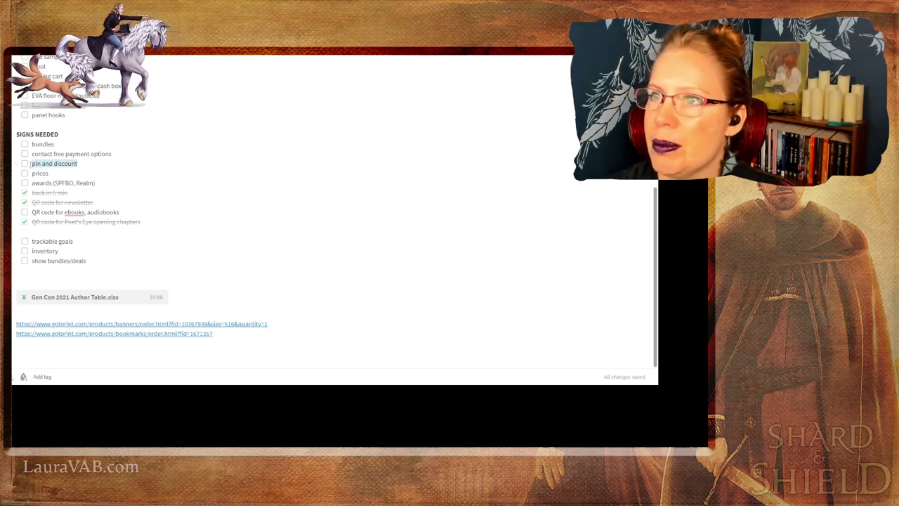
{"action": "key", "text": "Right"}
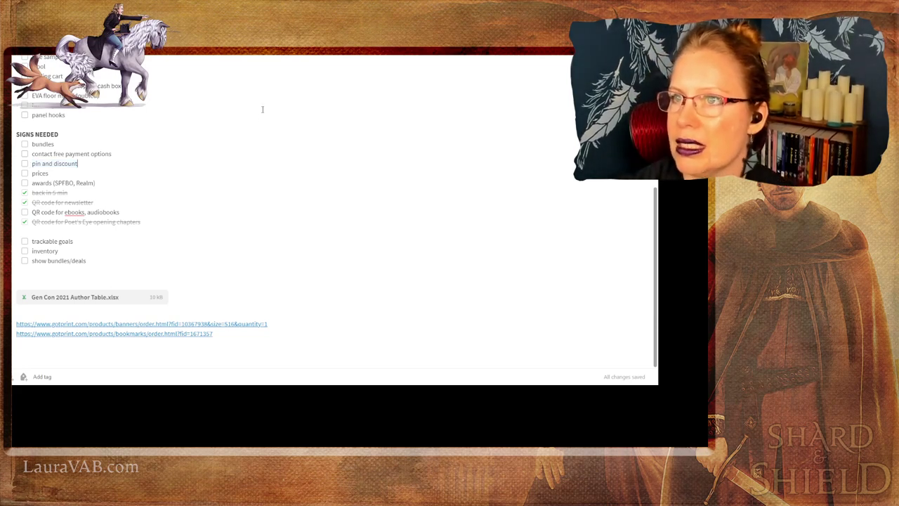
{"action": "key", "text": "ctrl+shift+Left"}
{"action": "key", "text": "ctrl+shift+Left"}
{"action": "key", "text": "BackSpace"}
{"action": "key", "text": "BackSpace"}
{"action": "type", "text": "s"}
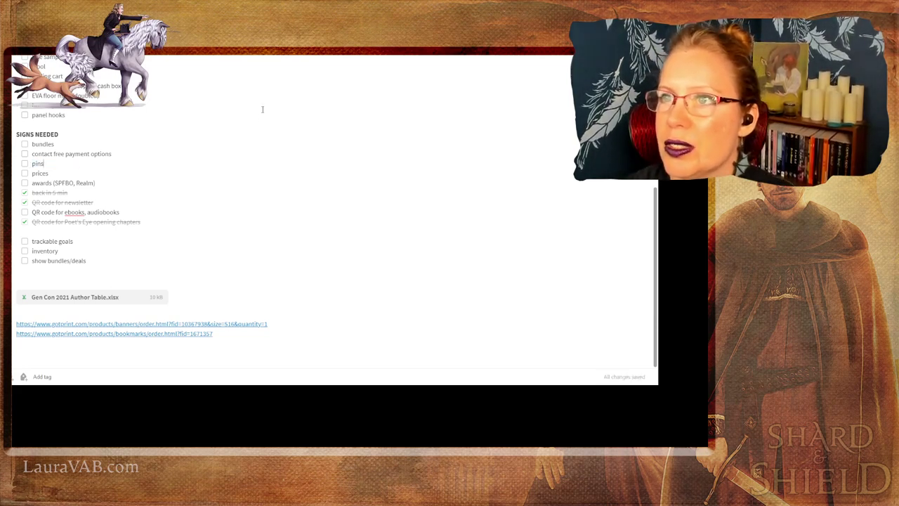
{"action": "type", "text": " & stickers"}
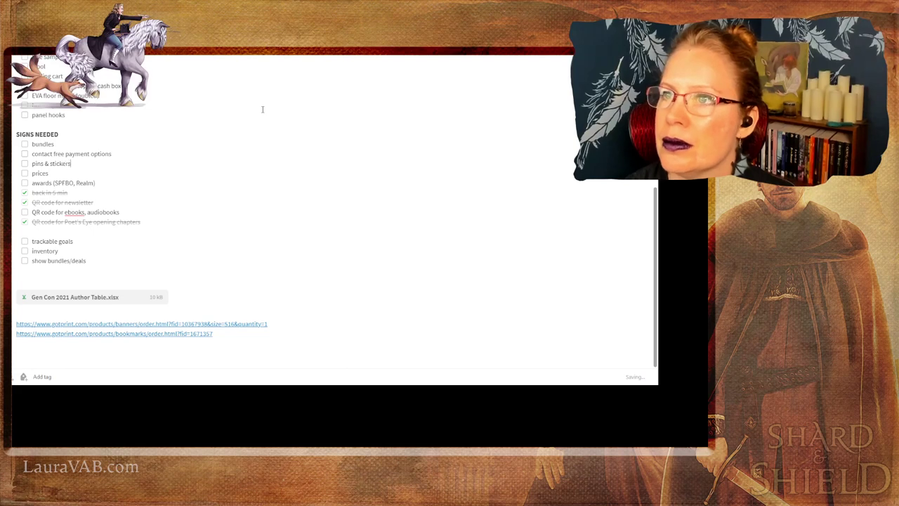